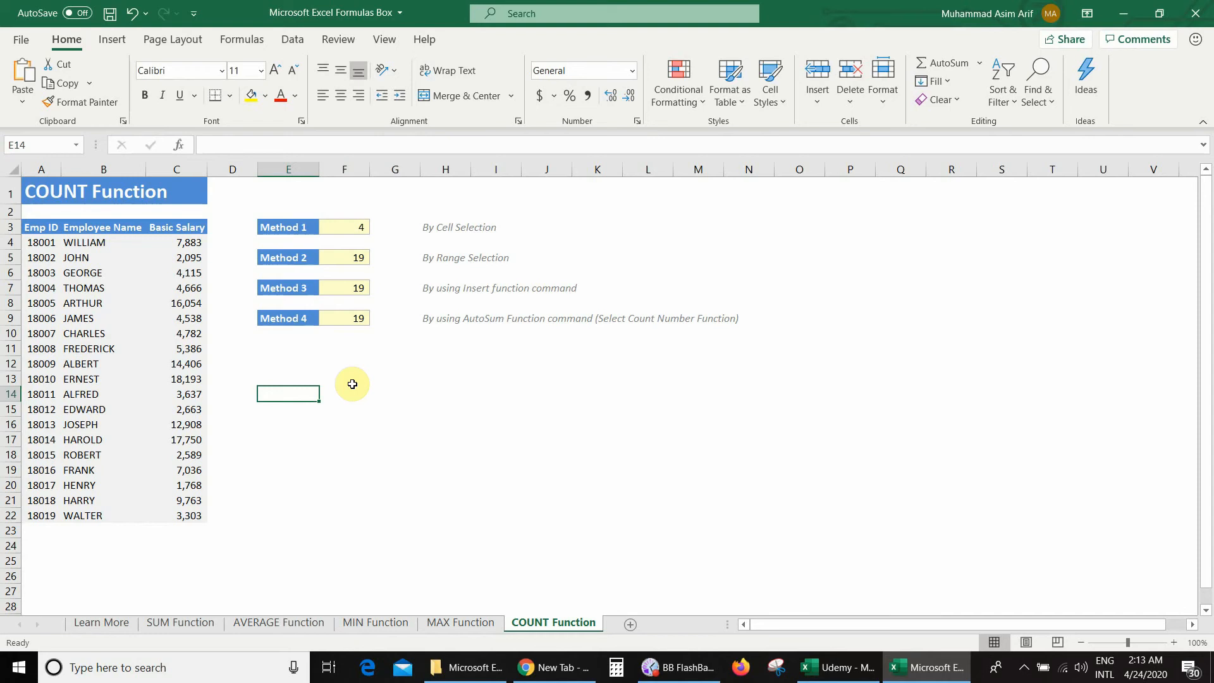
# - Replace the Method 1 result in F3 with a COUNT formula that lists cells C4, C5, C6 and C7 individually
pyautogui.click(335, 227)
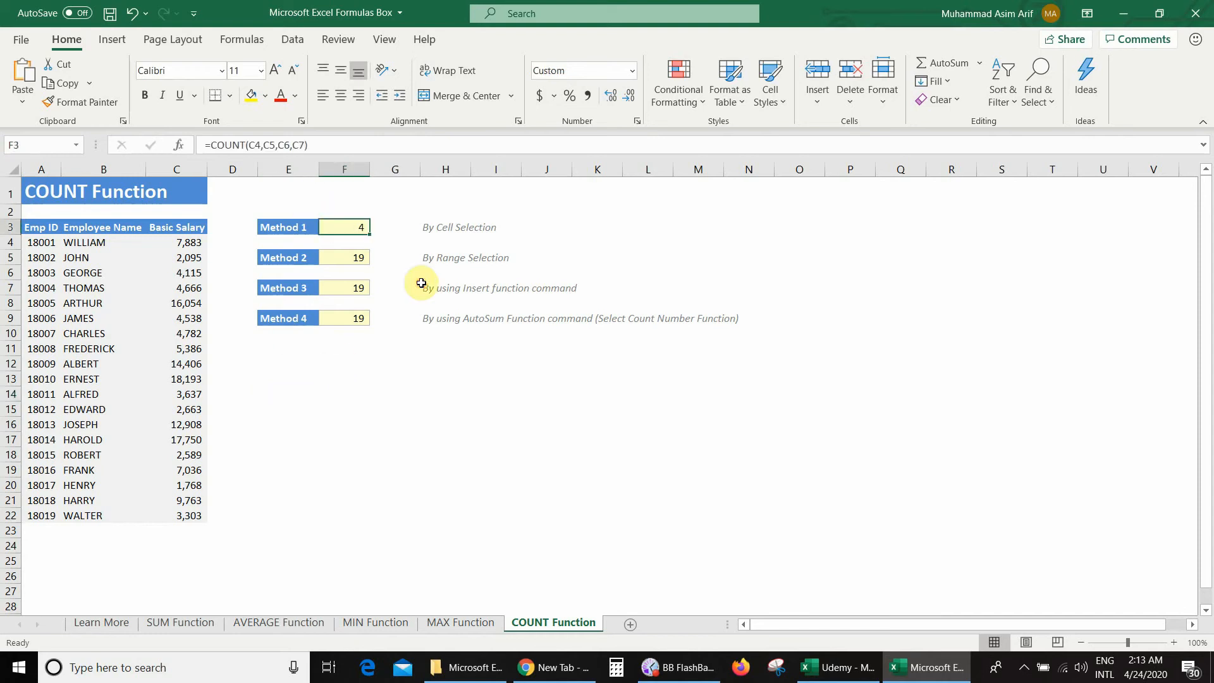
pyautogui.press('Delete')
pyautogui.write('=count')
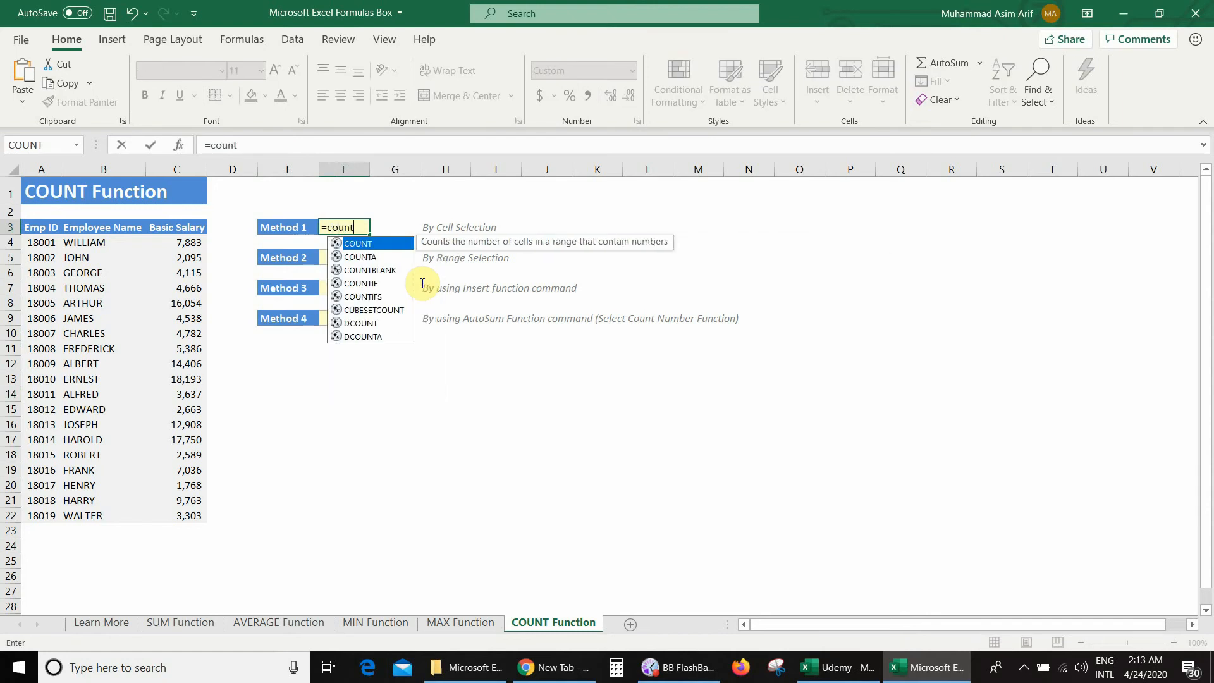
pyautogui.write('(')
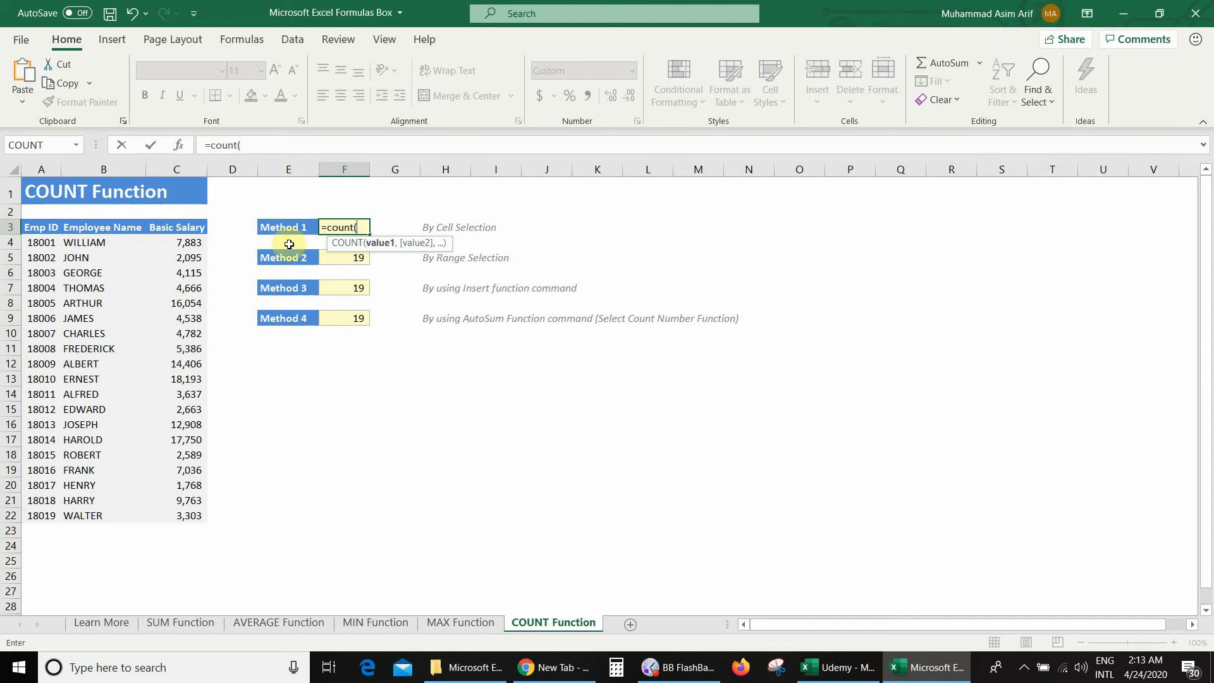
pyautogui.click(196, 242)
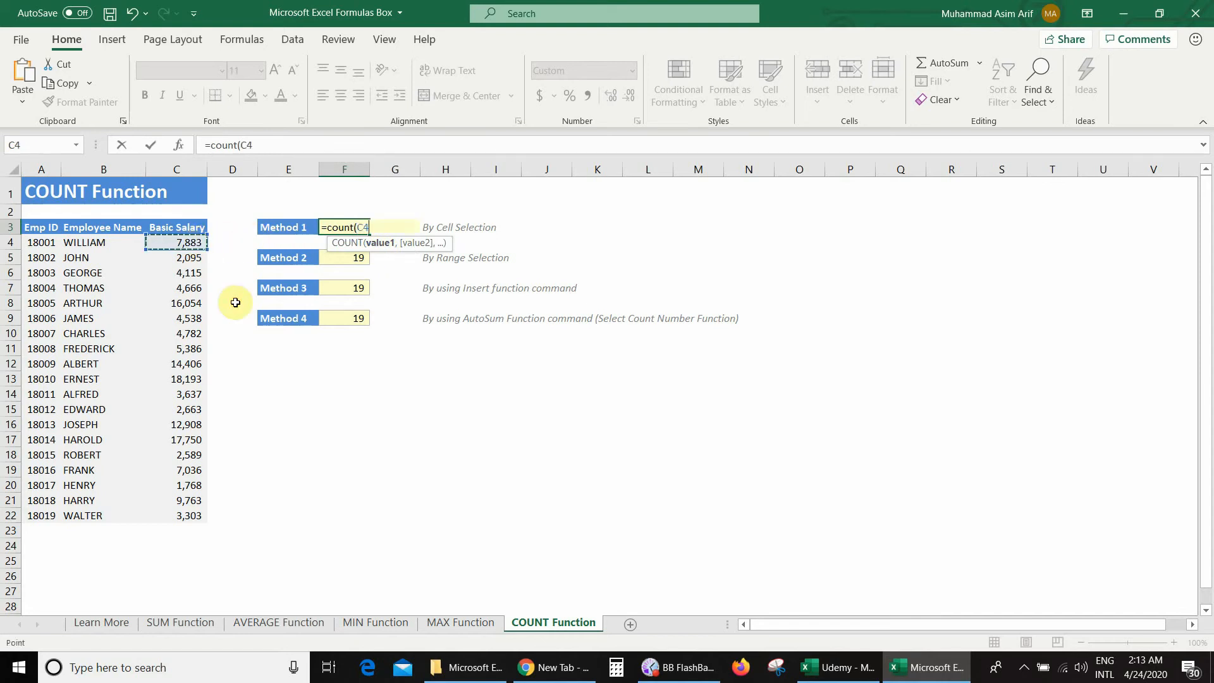
pyautogui.write(',')
pyautogui.click(188, 257)
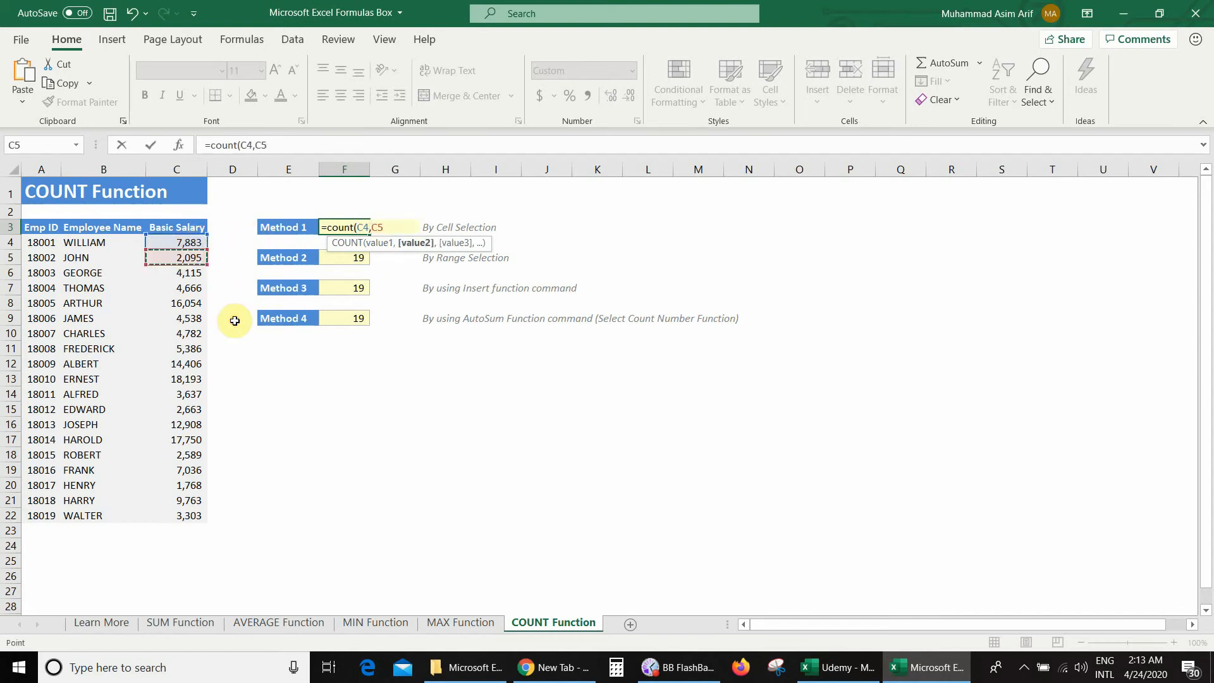
pyautogui.write(',')
pyautogui.click(187, 272)
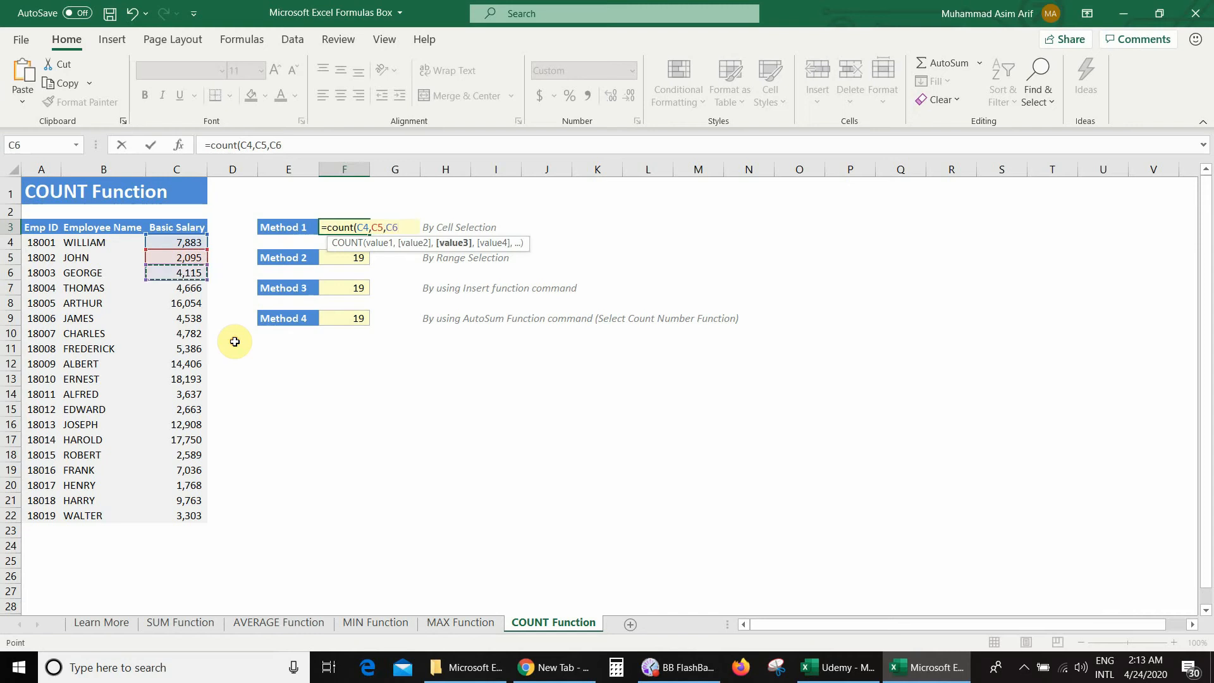
pyautogui.write(',')
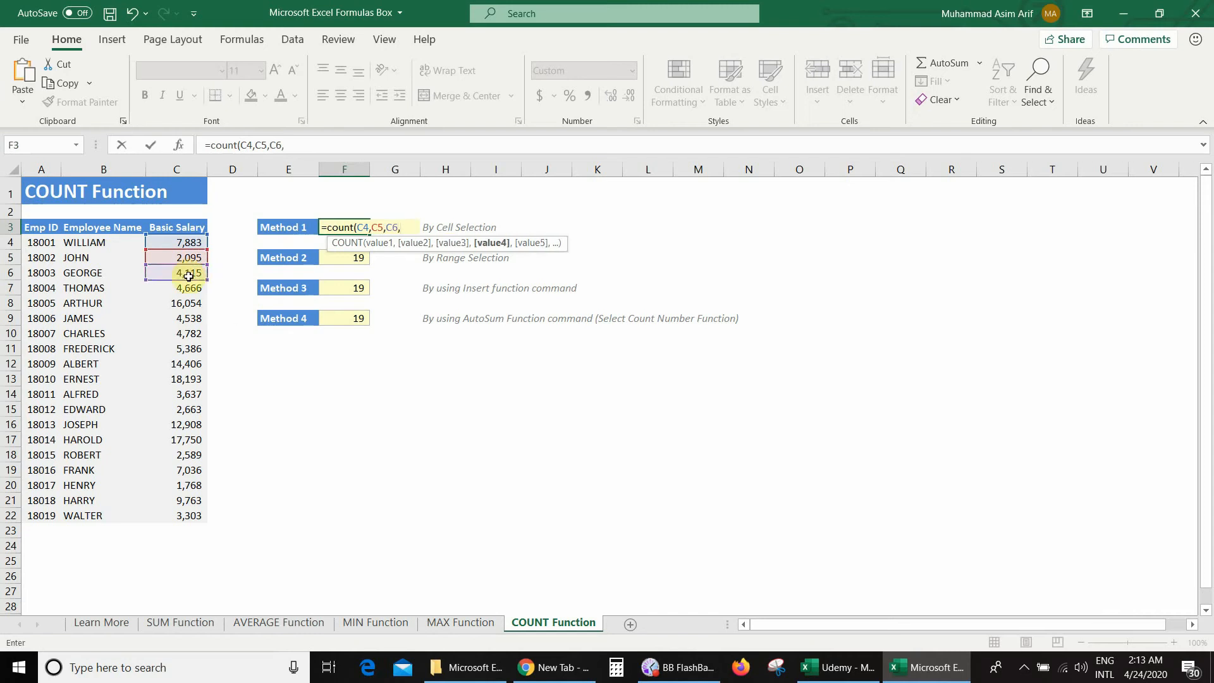
pyautogui.click(190, 289)
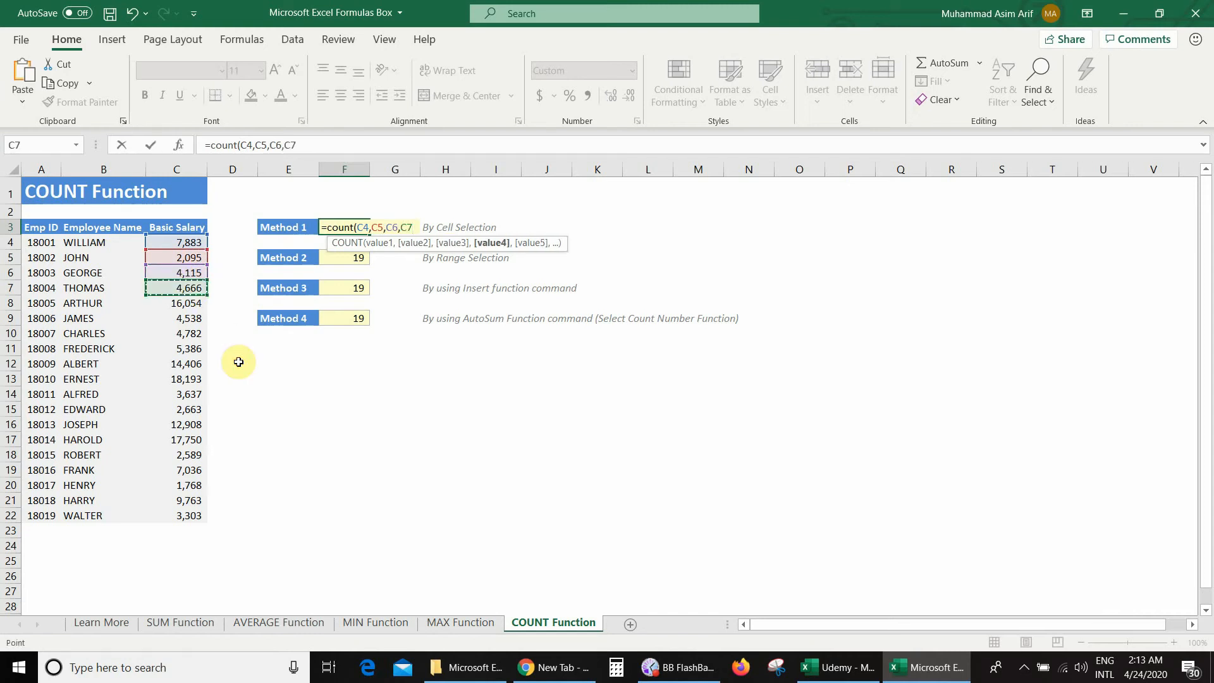
pyautogui.write(')')
pyautogui.press('Return')
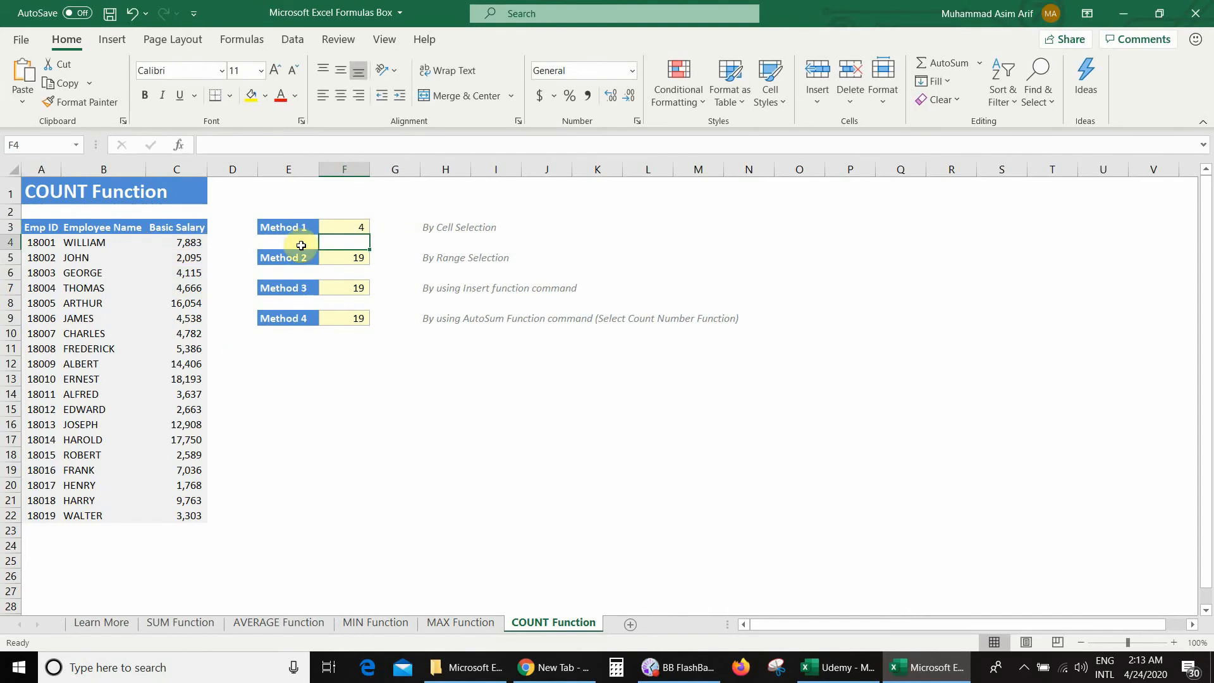
pyautogui.click(331, 225)
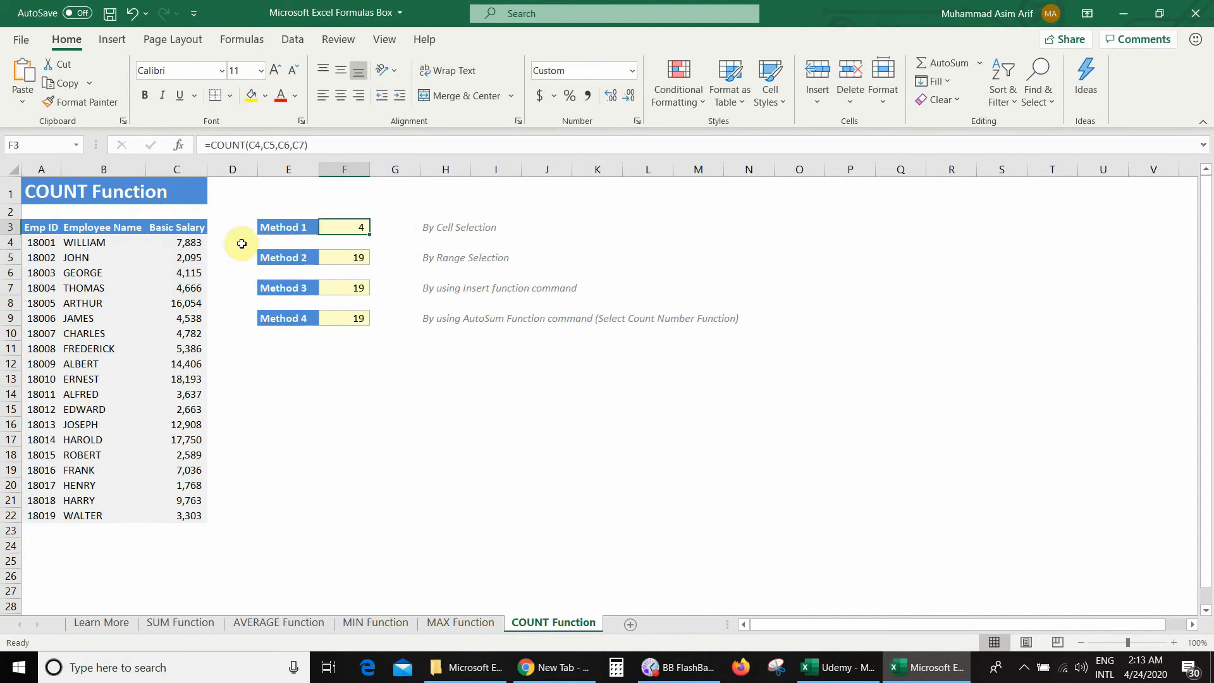
pyautogui.moveTo(183, 242); pyautogui.dragTo(185, 287)
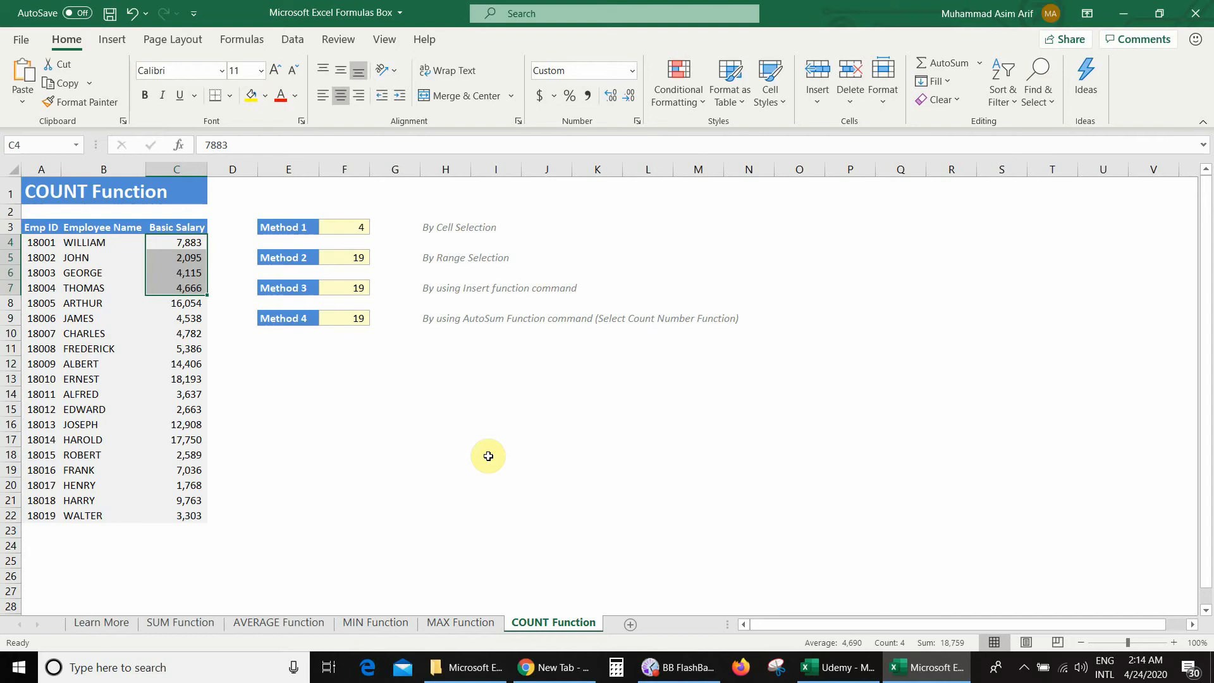
# - Replace the Method 2 result in F5 with a COUNT formula over the salary range C4:C22
pyautogui.click(337, 256)
pyautogui.press('Delete')
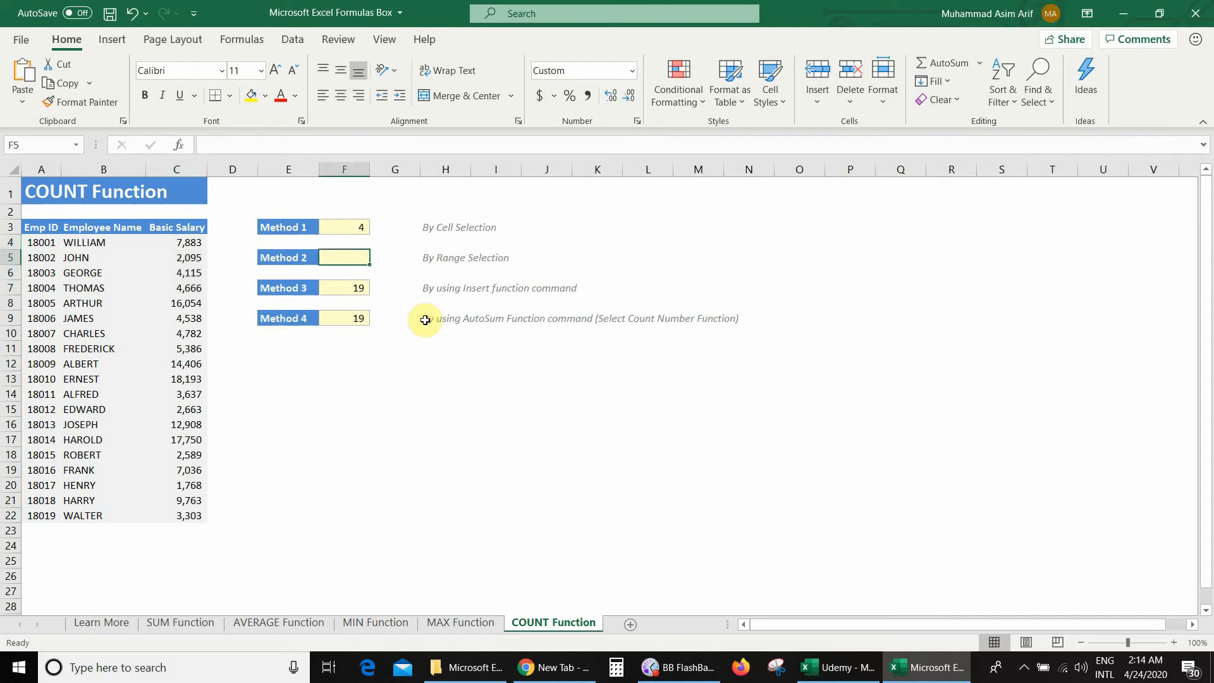
pyautogui.write('=c')
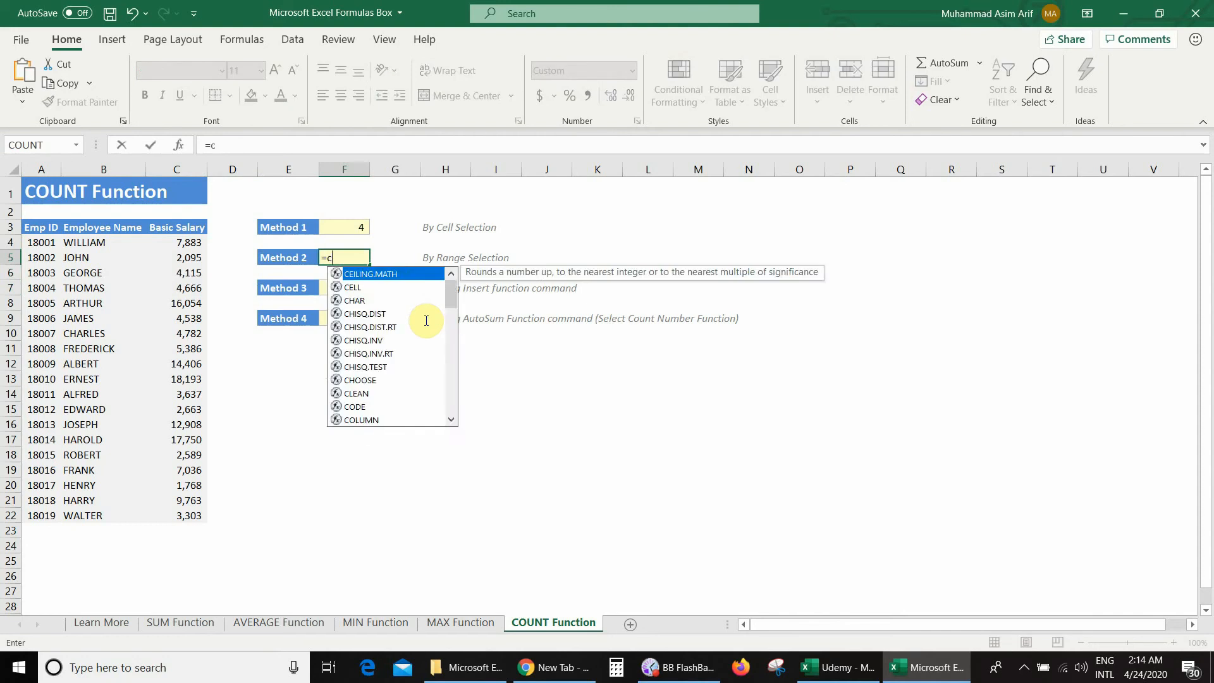
pyautogui.write('ount(')
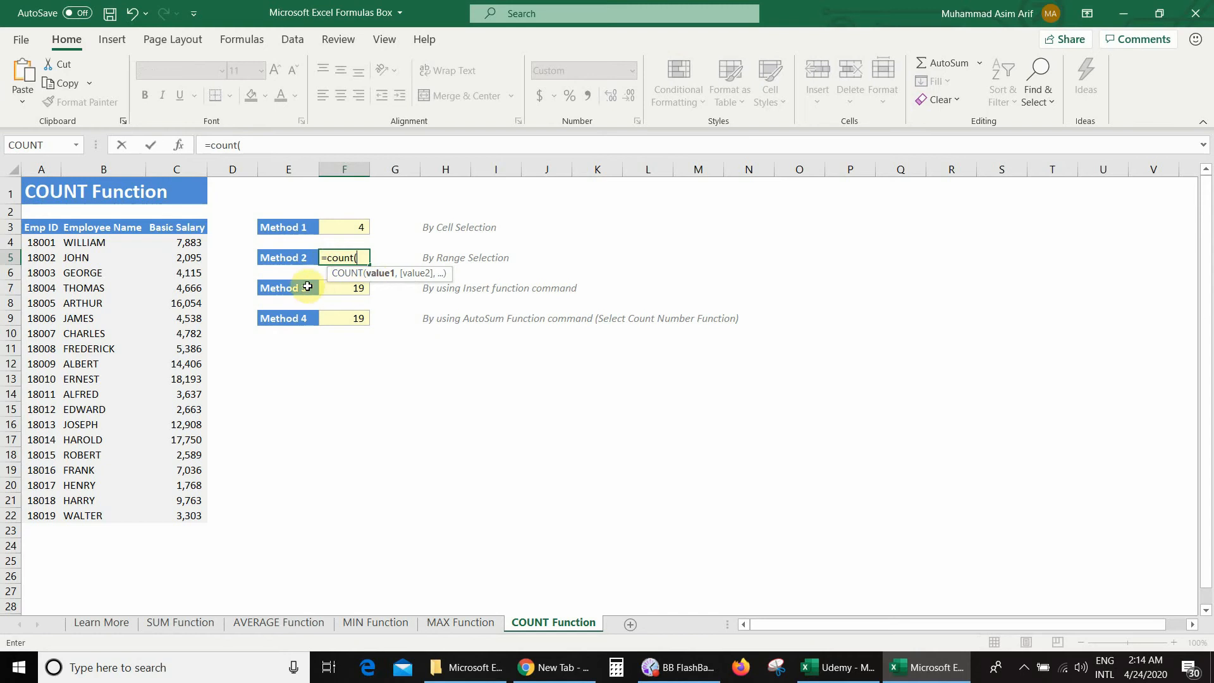
pyautogui.click(187, 243)
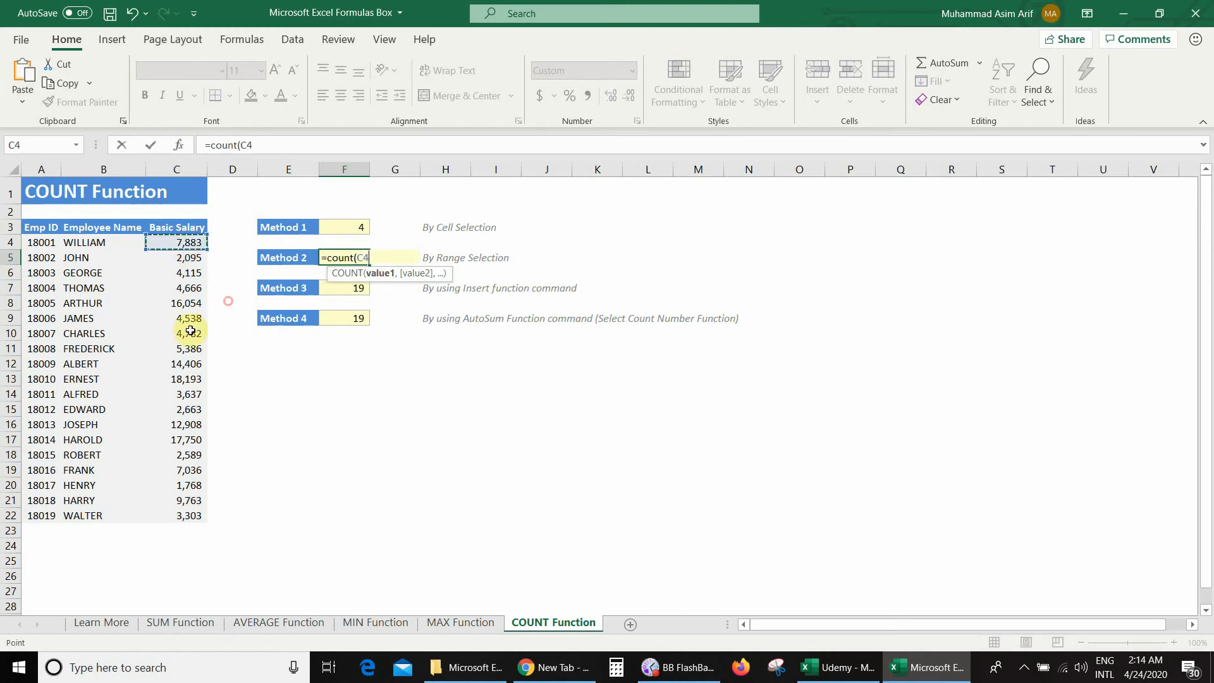
pyautogui.moveTo(191, 330); pyautogui.dragTo(190, 515)
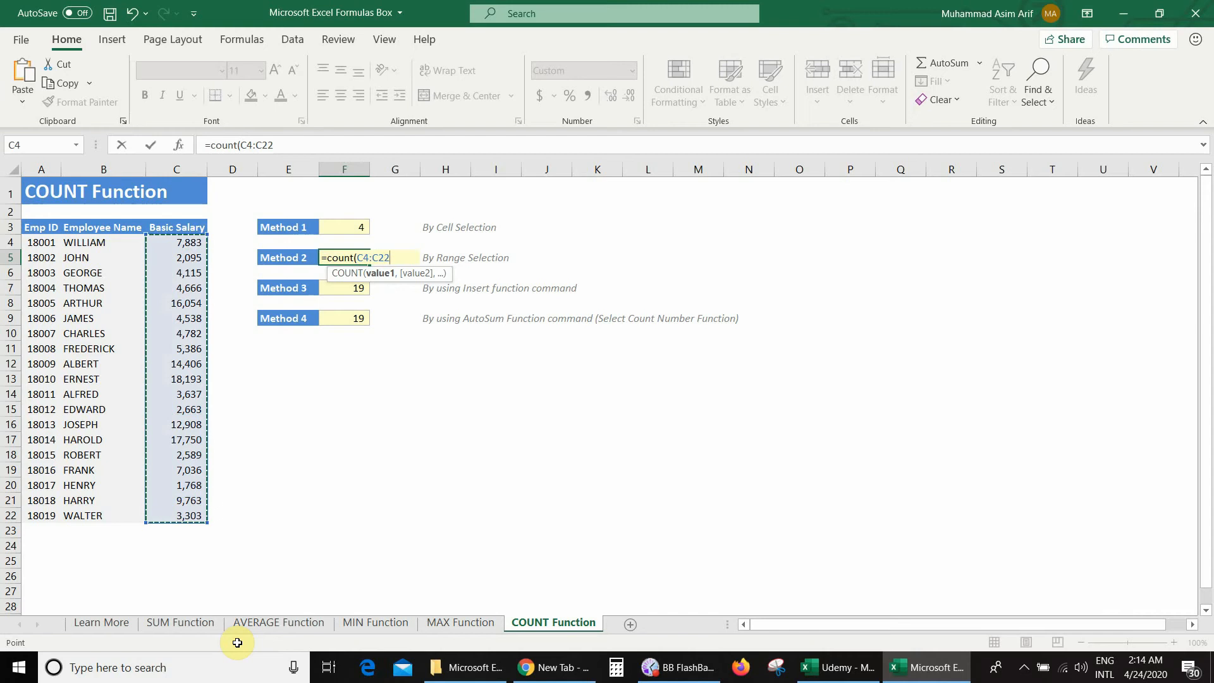
pyautogui.write(')')
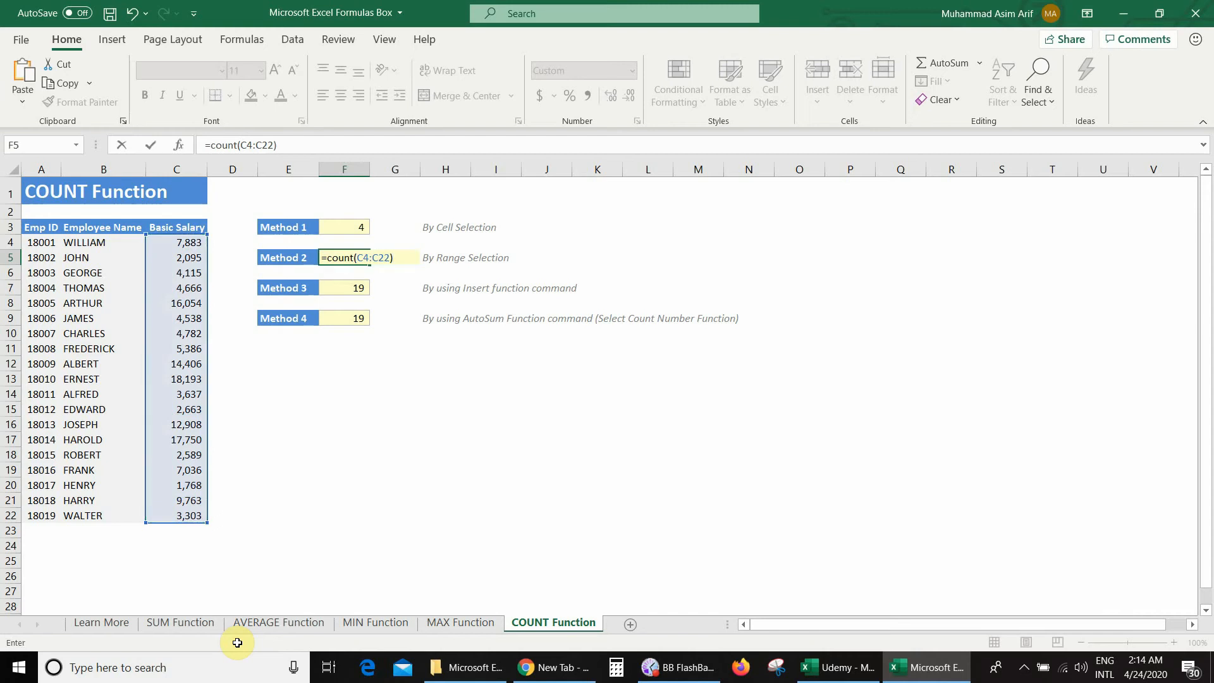
pyautogui.press('Return')
pyautogui.press('Up')
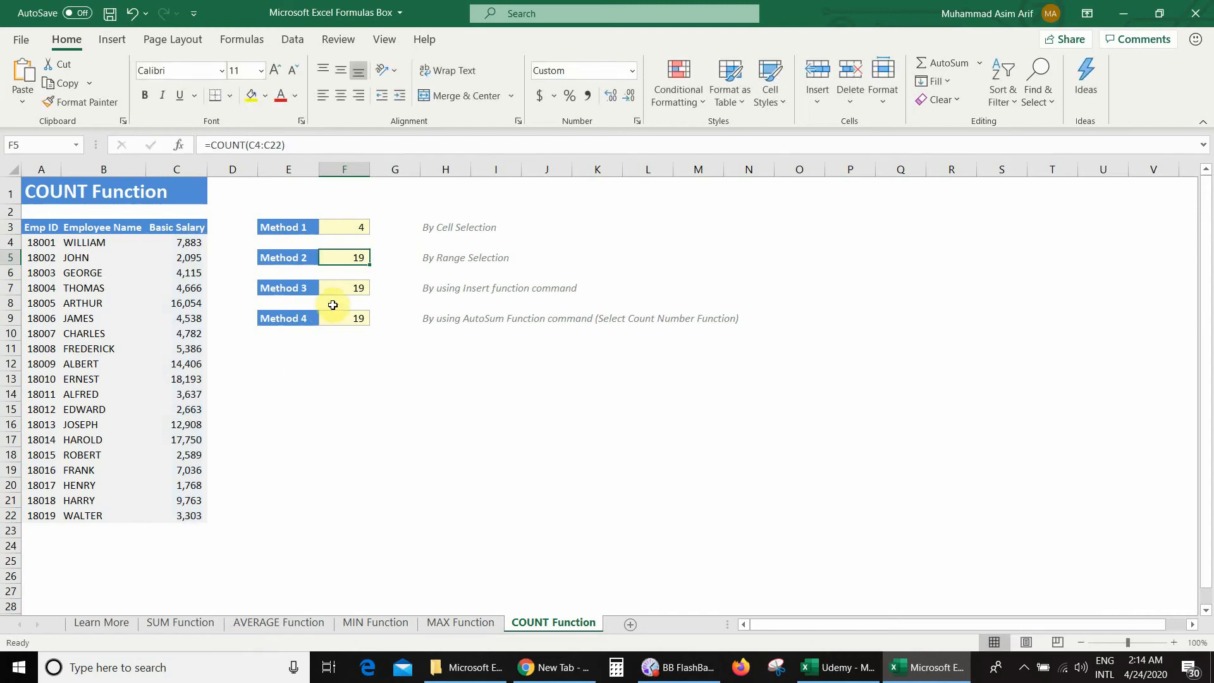
# - Select the basic salaries in C4:C22 to check their count against the Method 2 result
pyautogui.click(182, 243)
pyautogui.moveTo(177, 307); pyautogui.dragTo(184, 512)
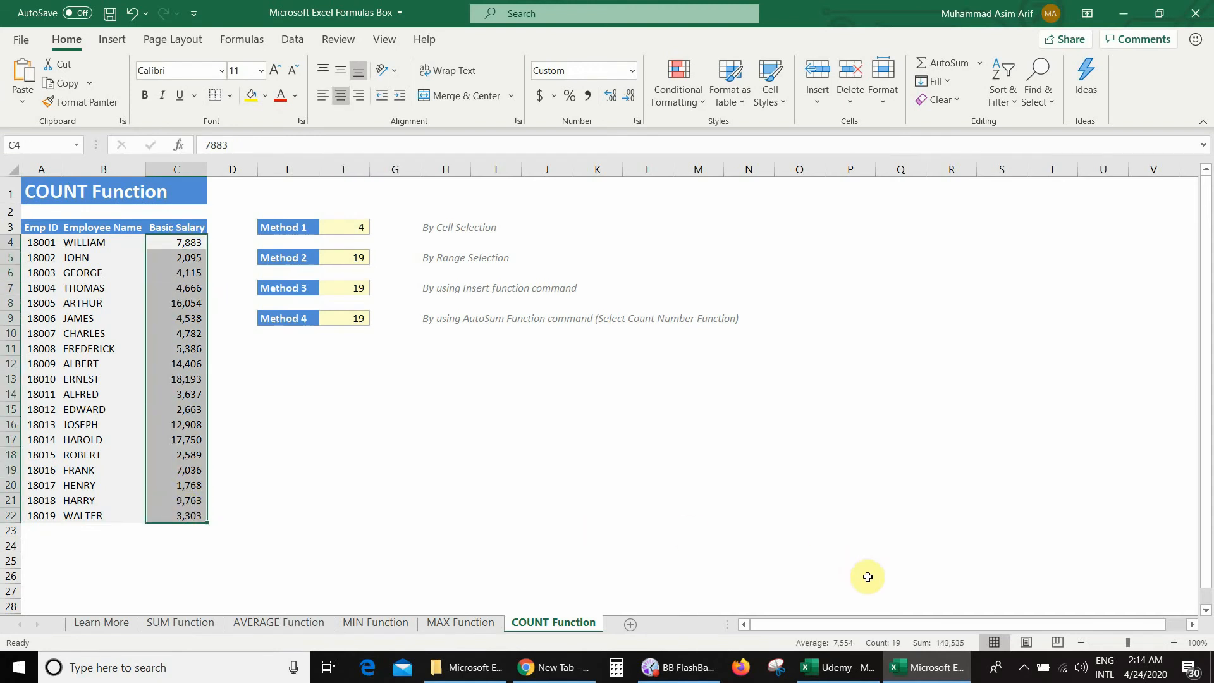
pyautogui.moveTo(902, 650)
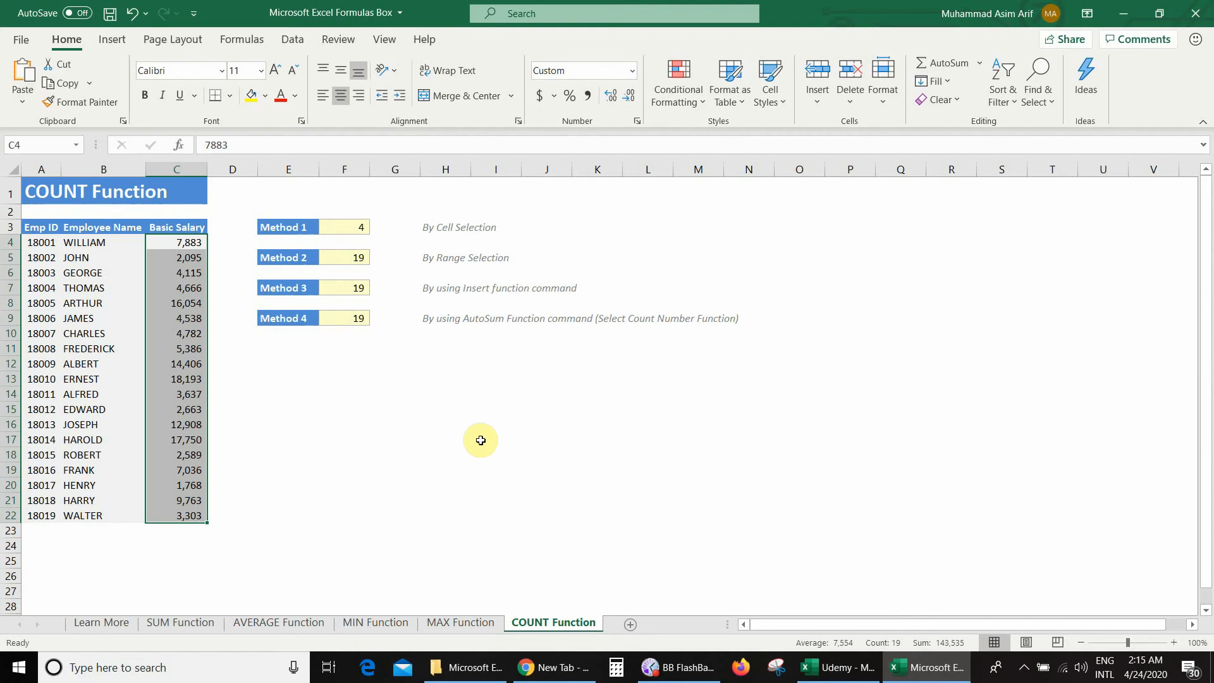
pyautogui.click(480, 440)
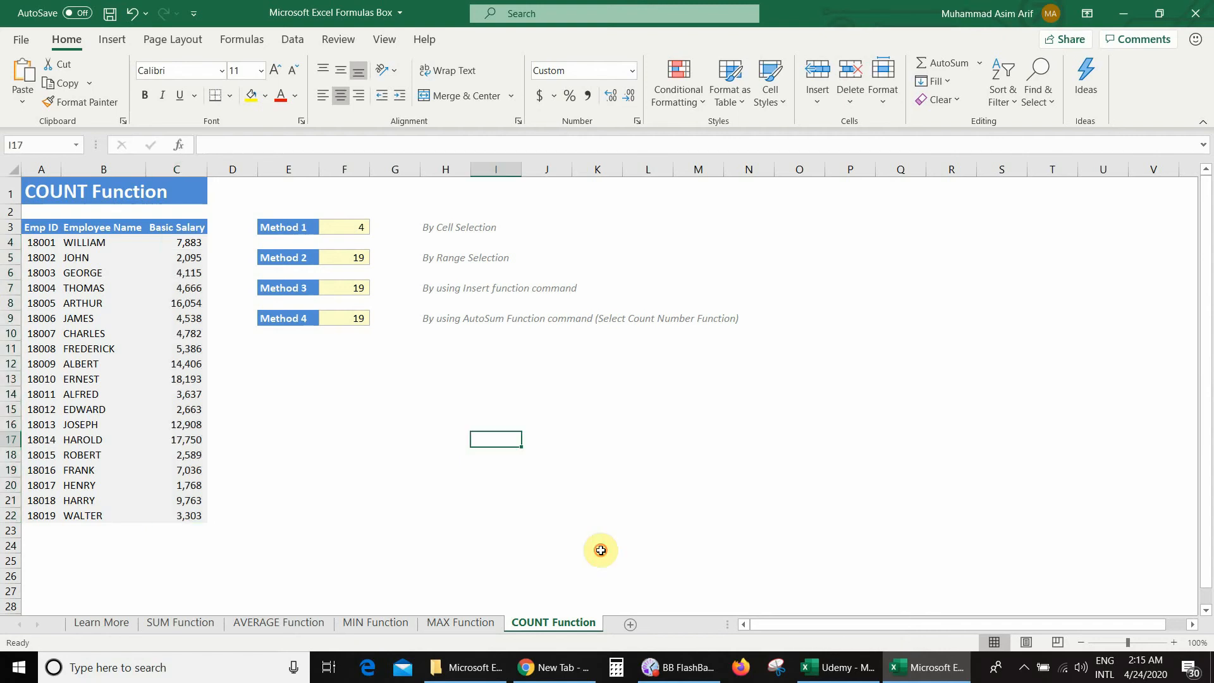
# - Clear the Method 3 result in F7 and search for "count" with the Insert Function command
pyautogui.click(346, 289)
pyautogui.press('Delete')
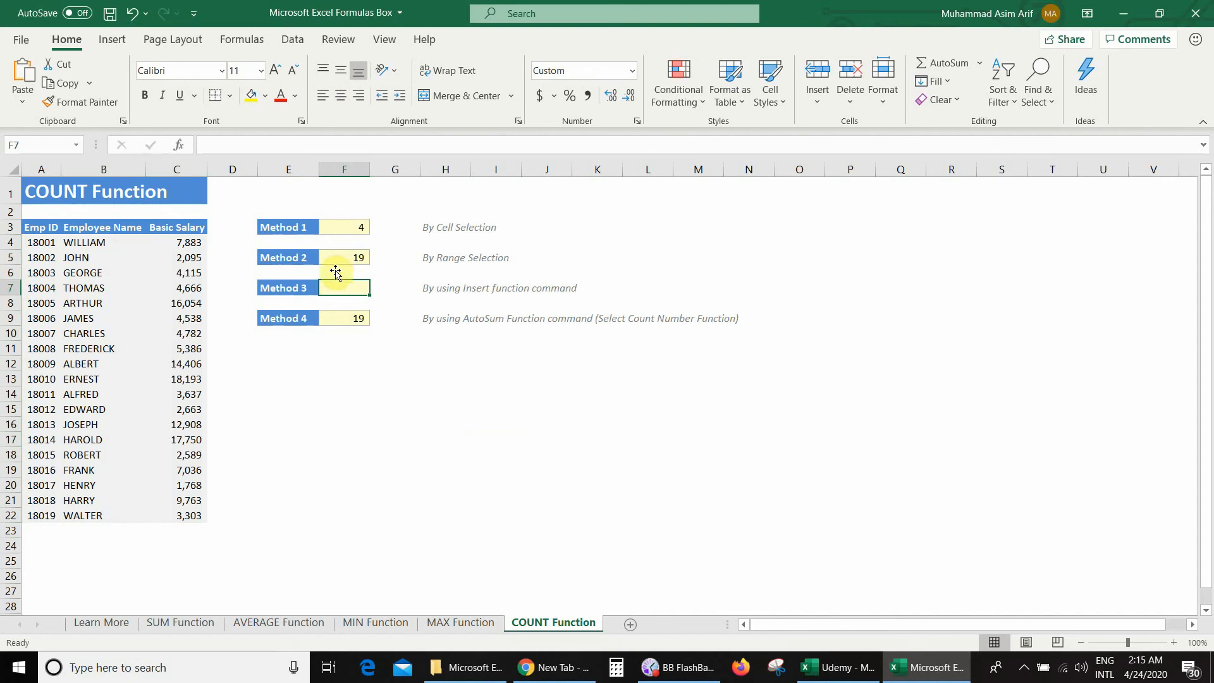
pyautogui.click(246, 43)
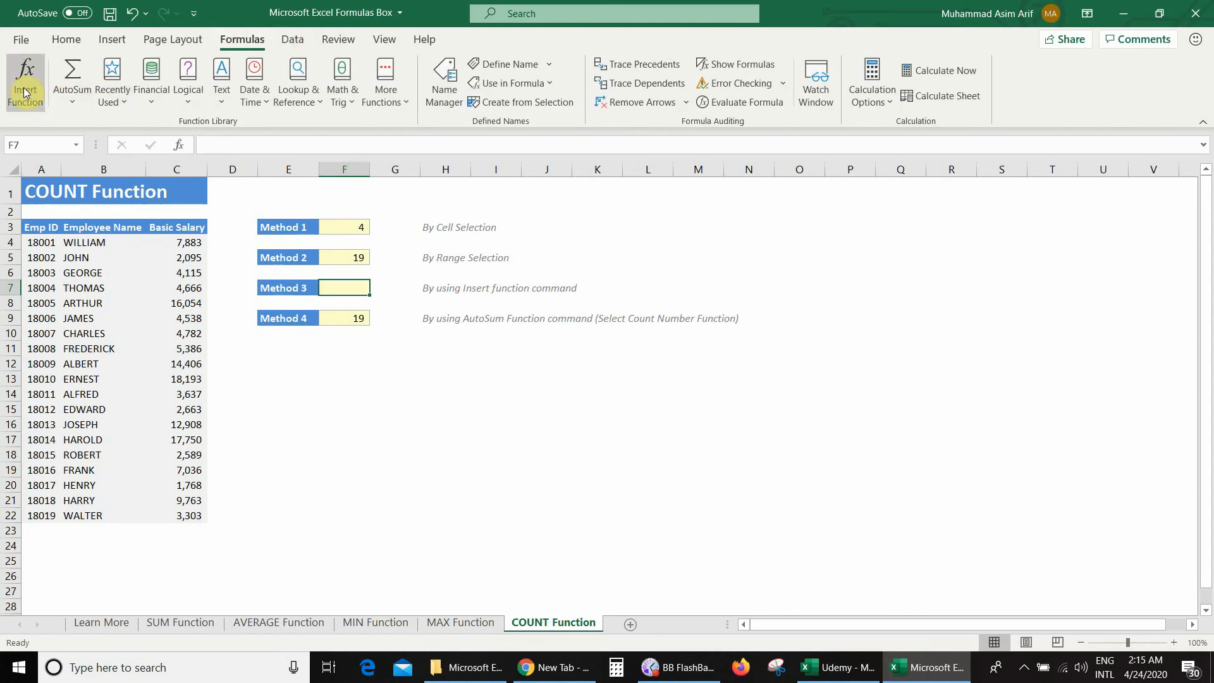
pyautogui.click(25, 89)
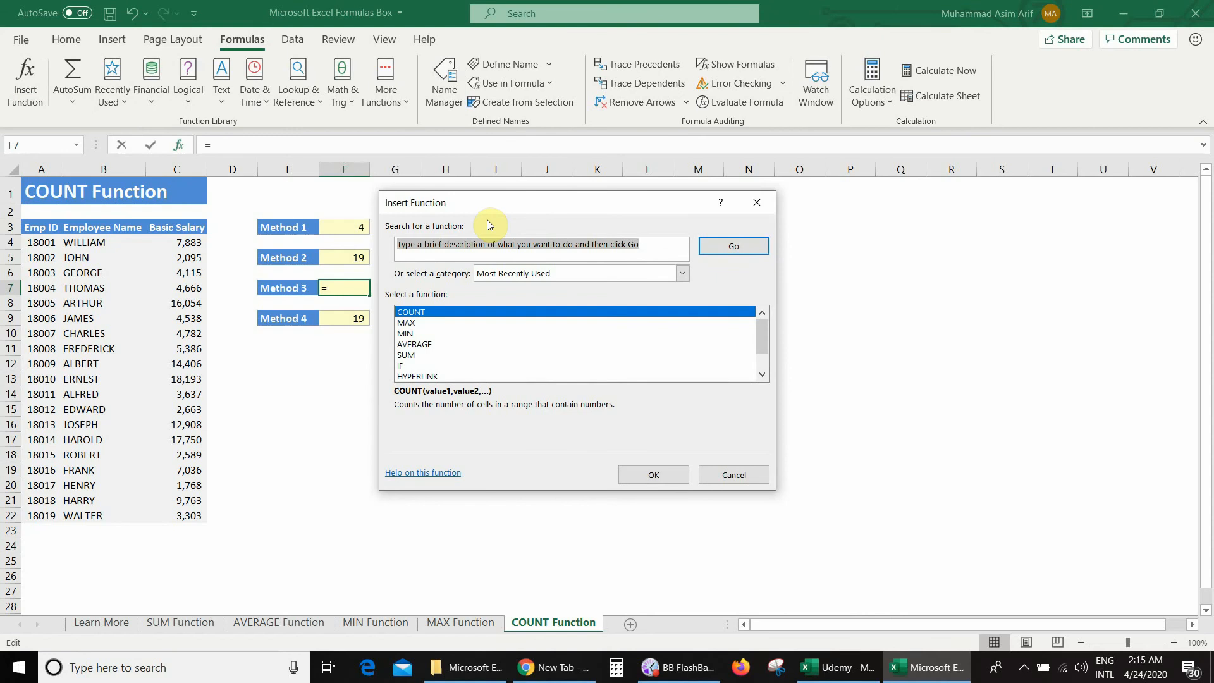
pyautogui.click(486, 239)
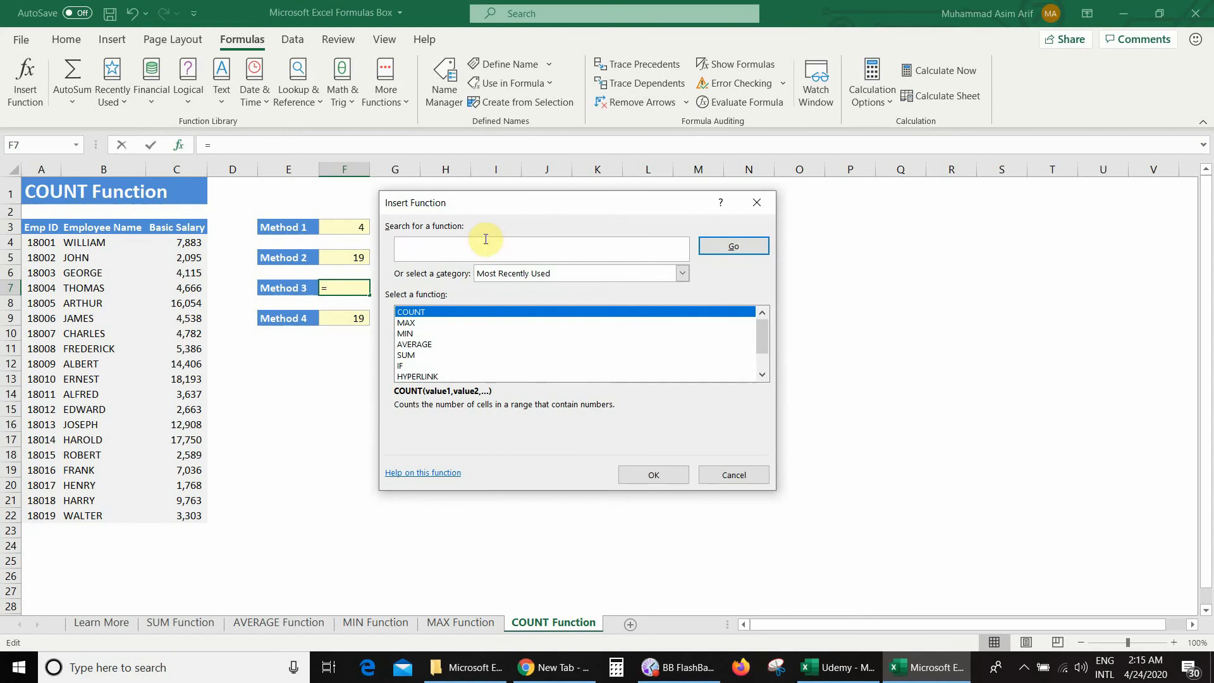
pyautogui.write('count')
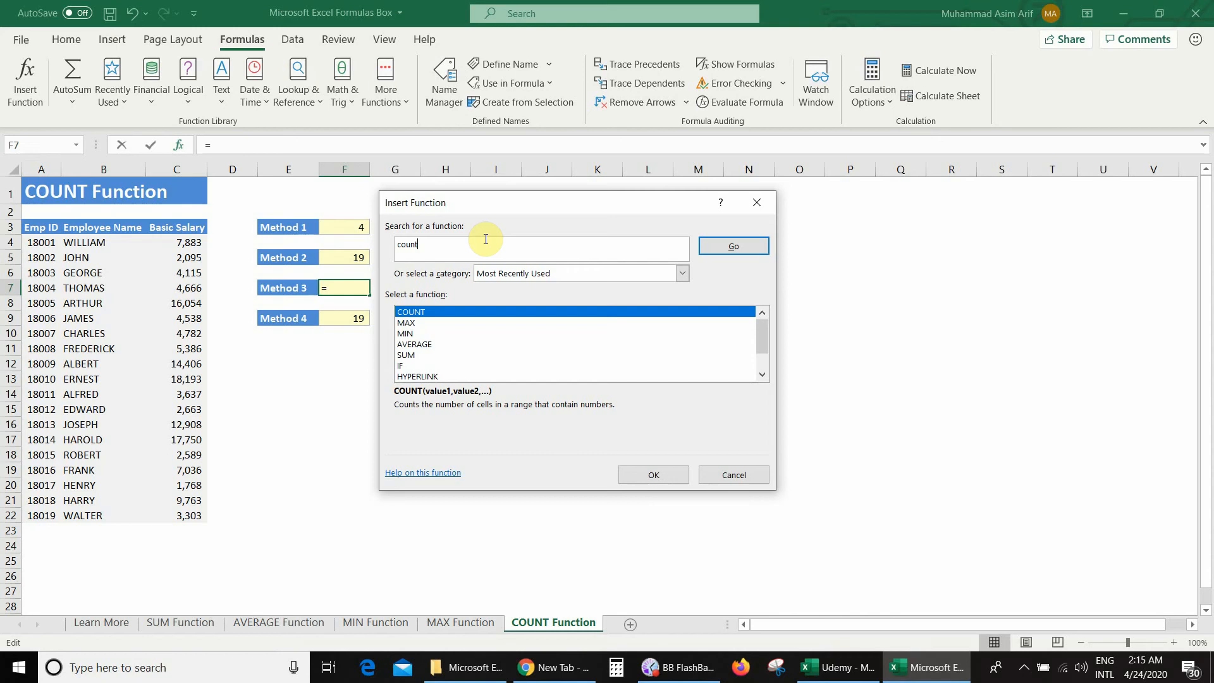
pyautogui.click(721, 248)
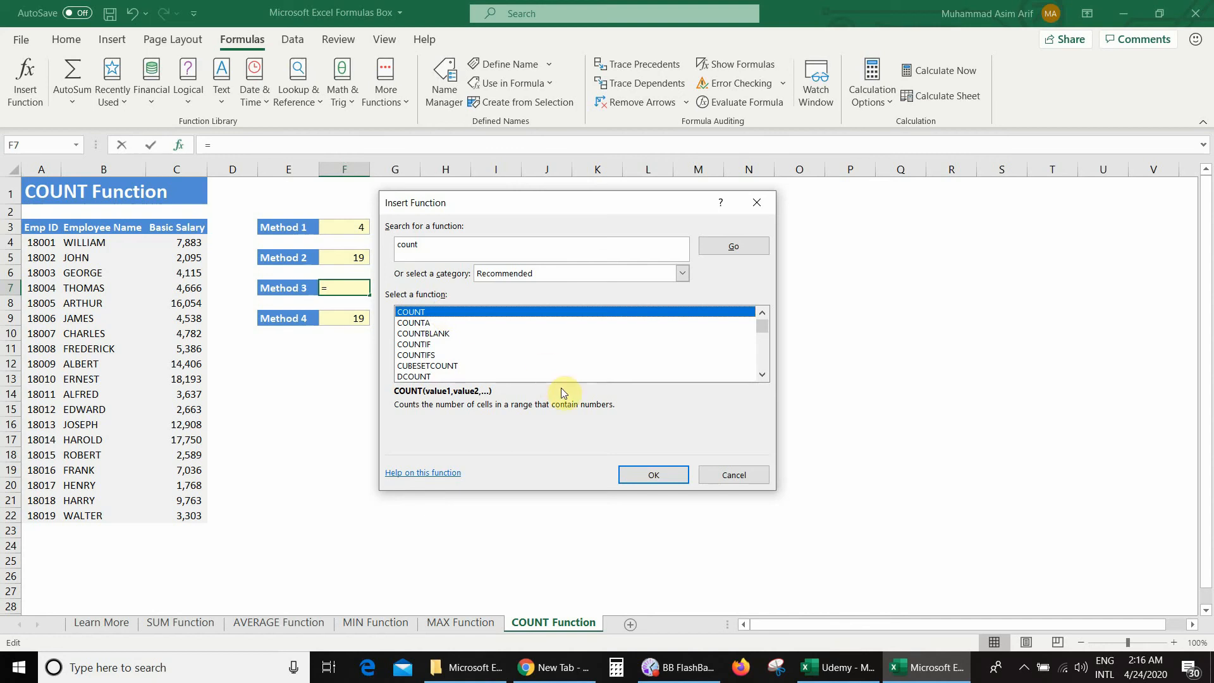
# - Insert the COUNT function for Method 3 with C4:C22 as its Value1 argument
pyautogui.click(634, 475)
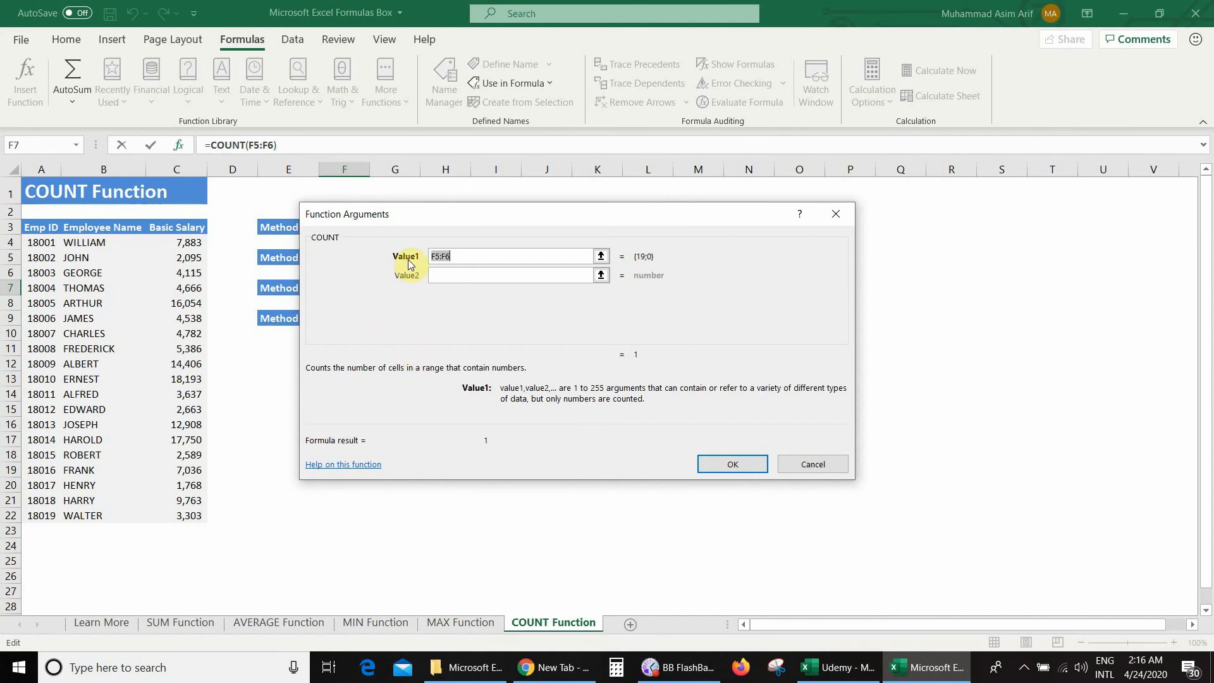
pyautogui.moveTo(183, 242); pyautogui.dragTo(169, 520)
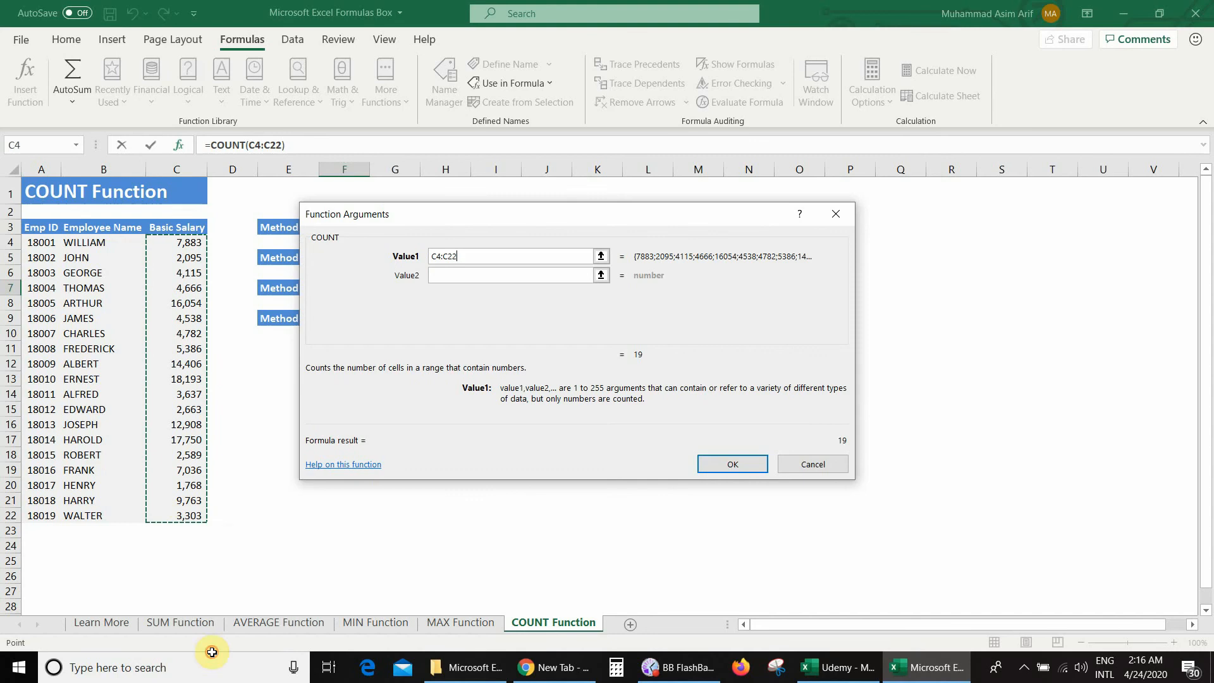
pyautogui.click(733, 464)
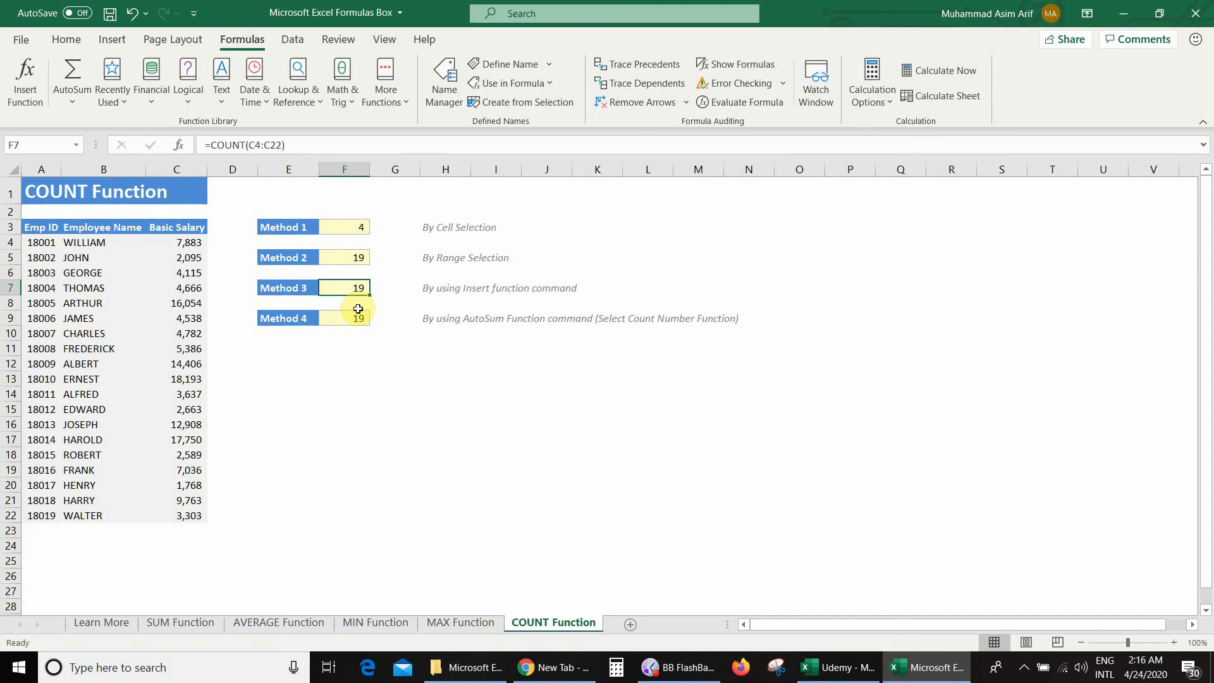
# - Replace the Method 4 result in F9 with an AutoSum Count Numbers formula over C4:C22
pyautogui.click(358, 315)
pyautogui.press('Delete')
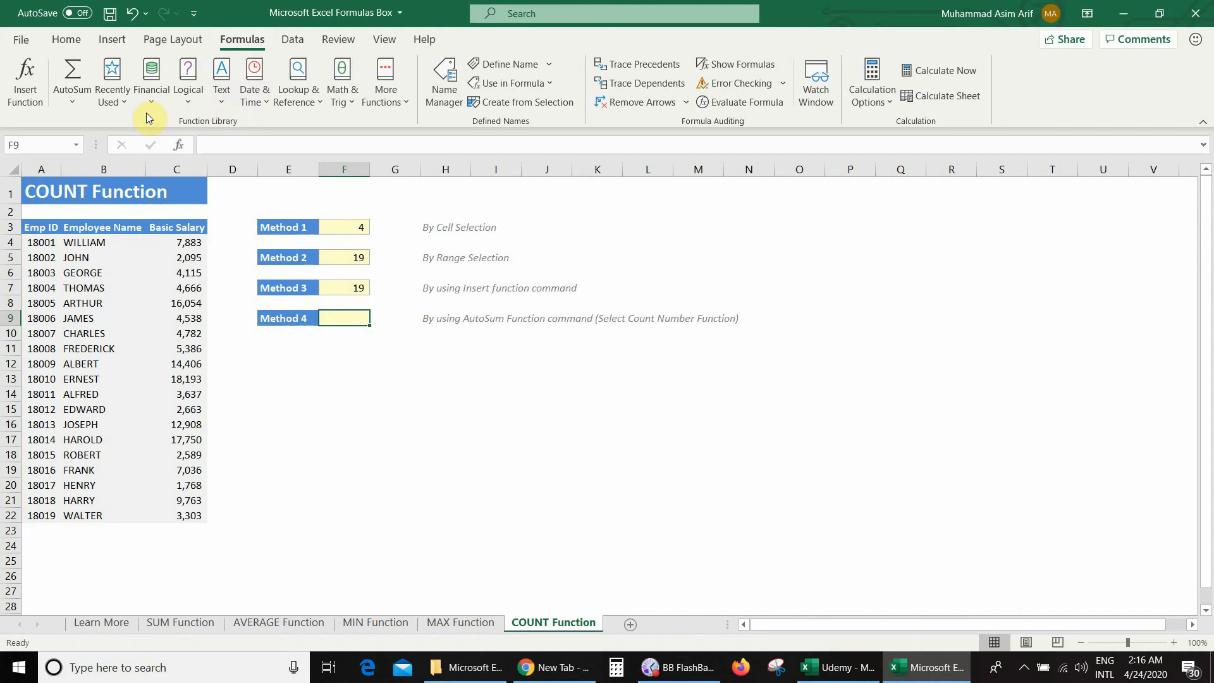
pyautogui.click(74, 103)
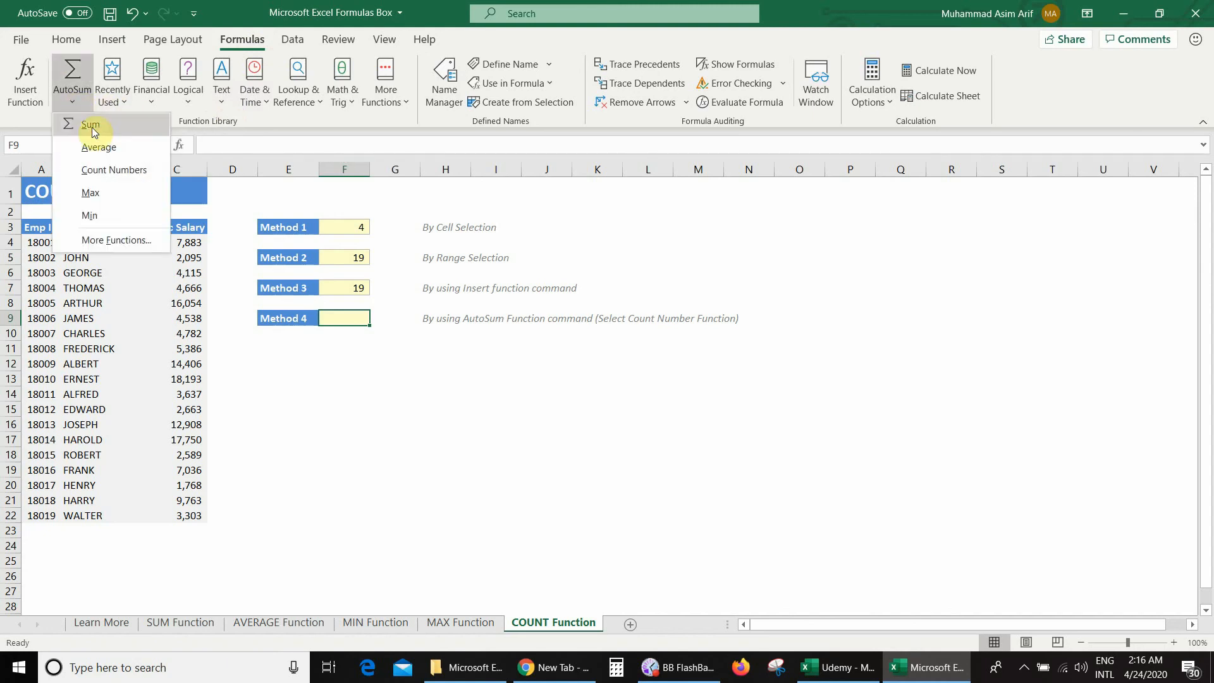
pyautogui.click(141, 172)
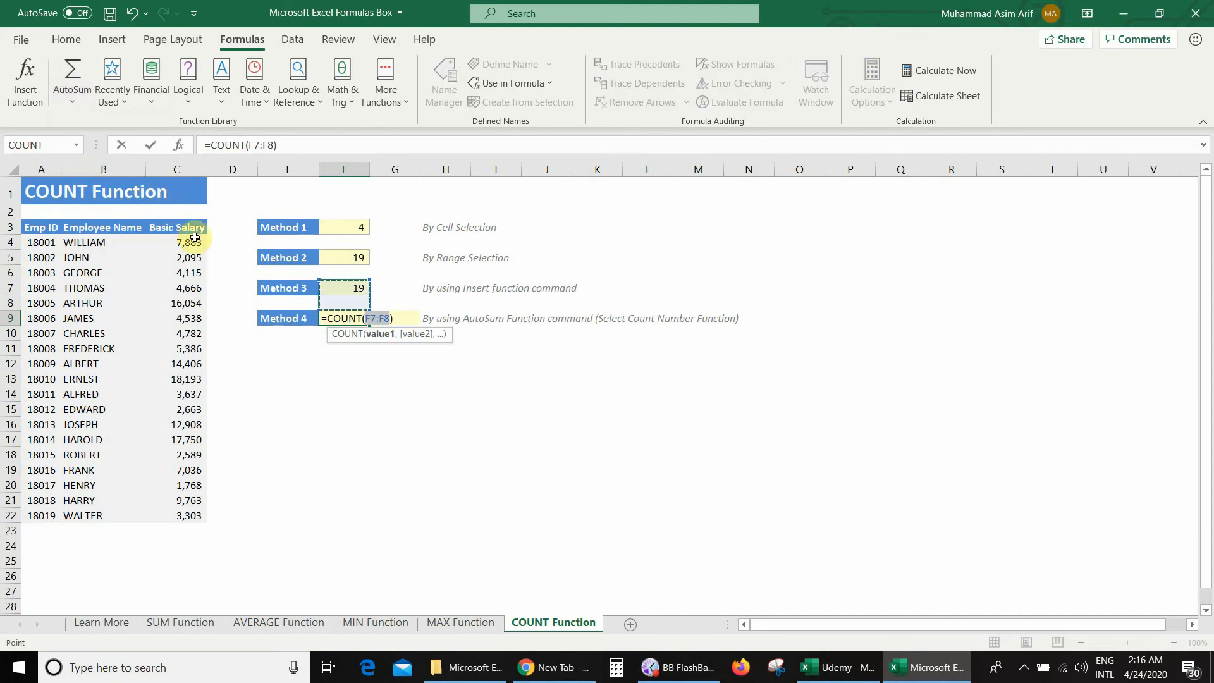
pyautogui.moveTo(183, 242); pyautogui.dragTo(193, 516)
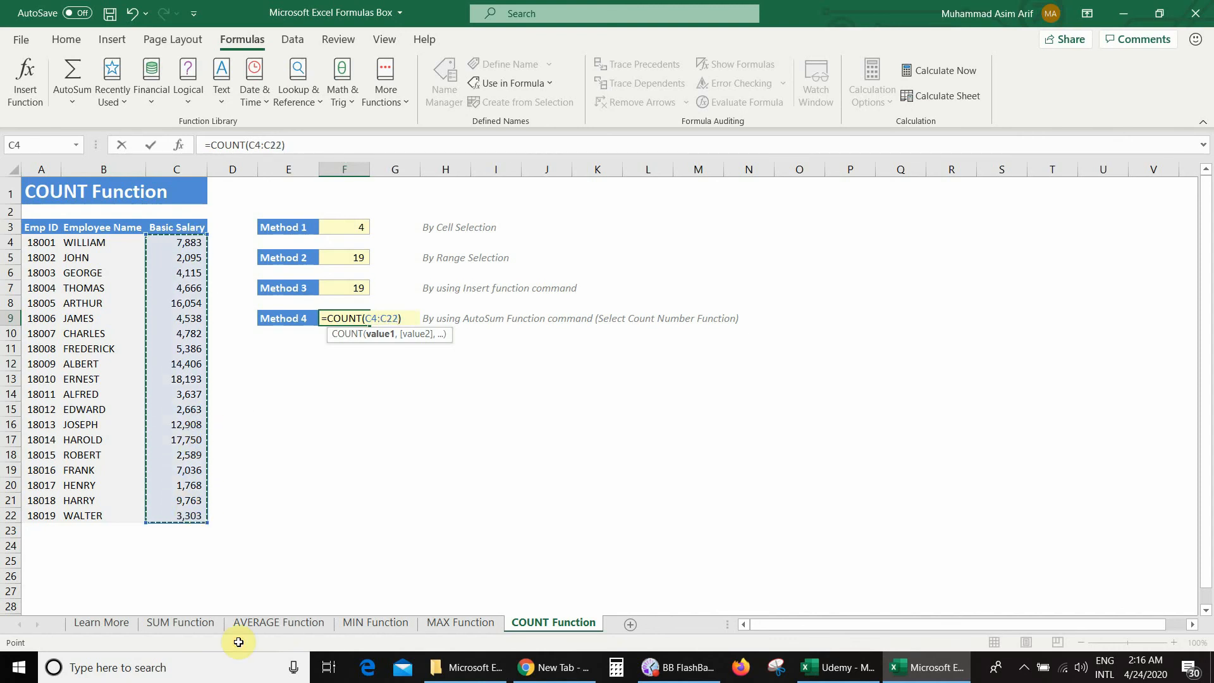
pyautogui.press('Return')
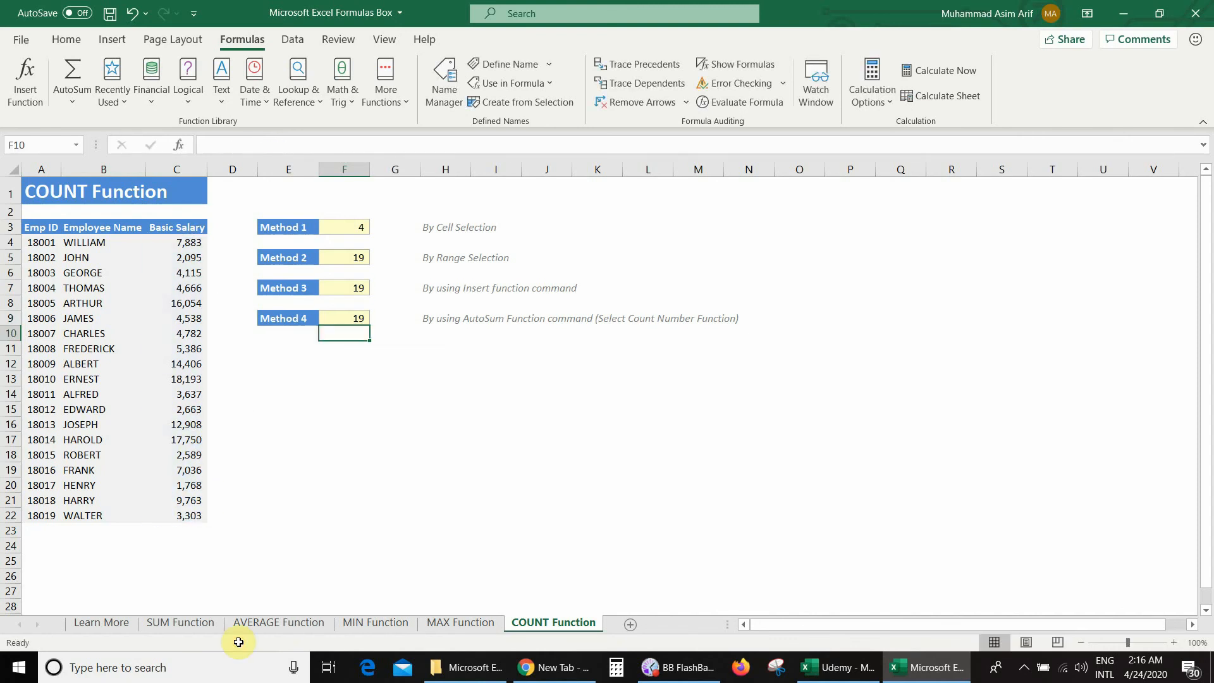
# - Clear the basic salaries in C13 and C20 to test how the COUNT formulas treat blank cells, and select the Method 4 result in F9
pyautogui.press('Up')
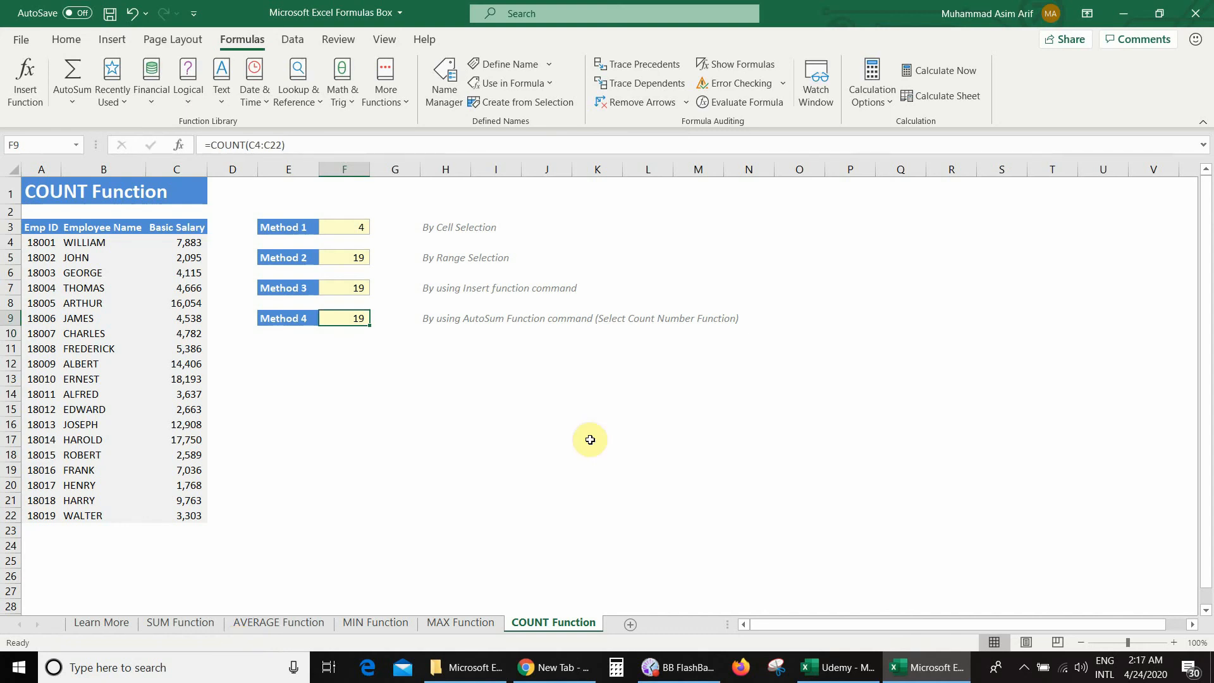
pyautogui.click(194, 374)
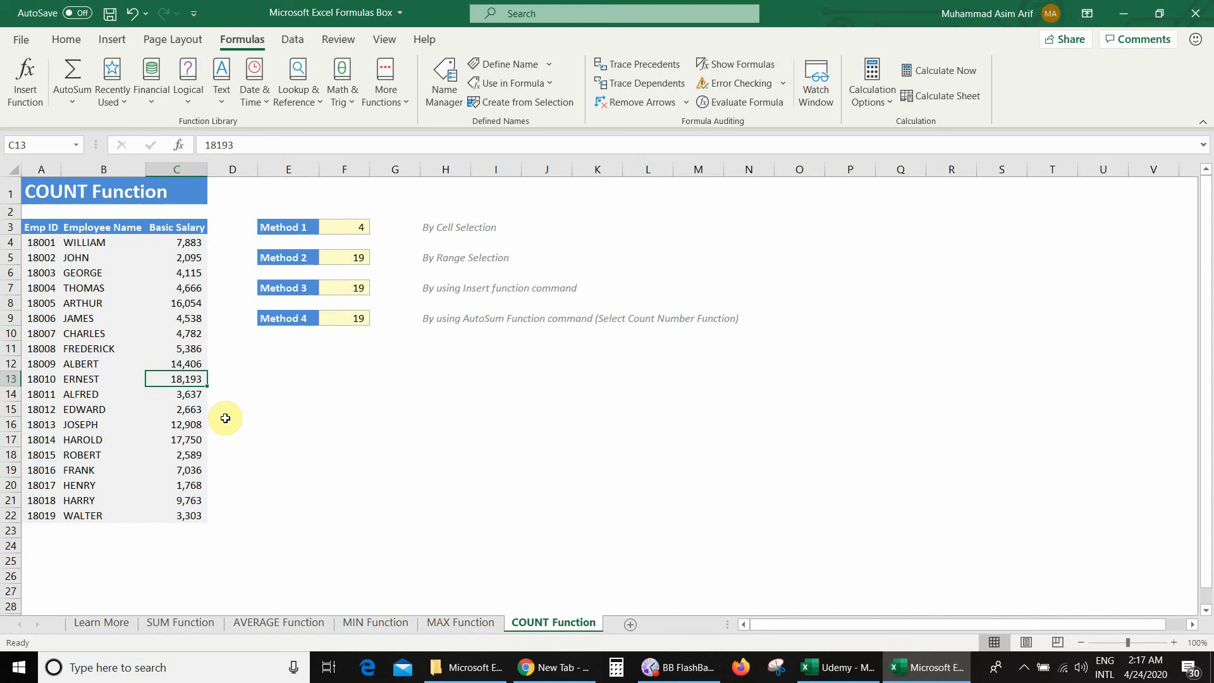
pyautogui.press('Delete')
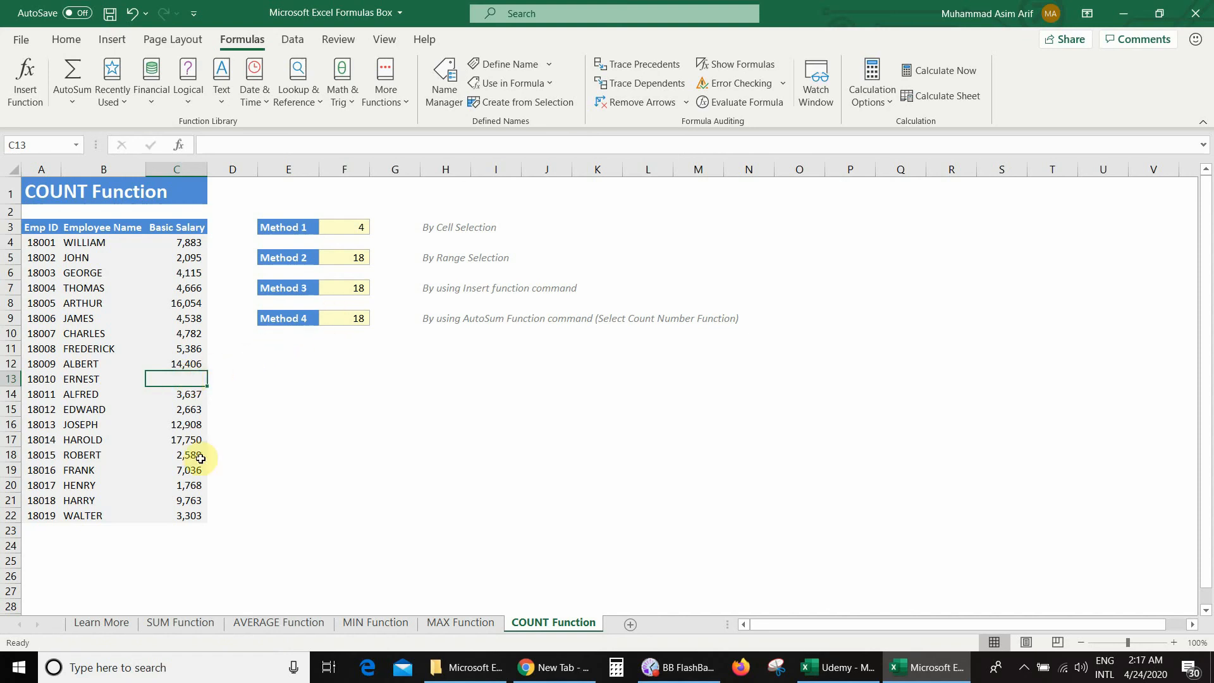
pyautogui.click(187, 488)
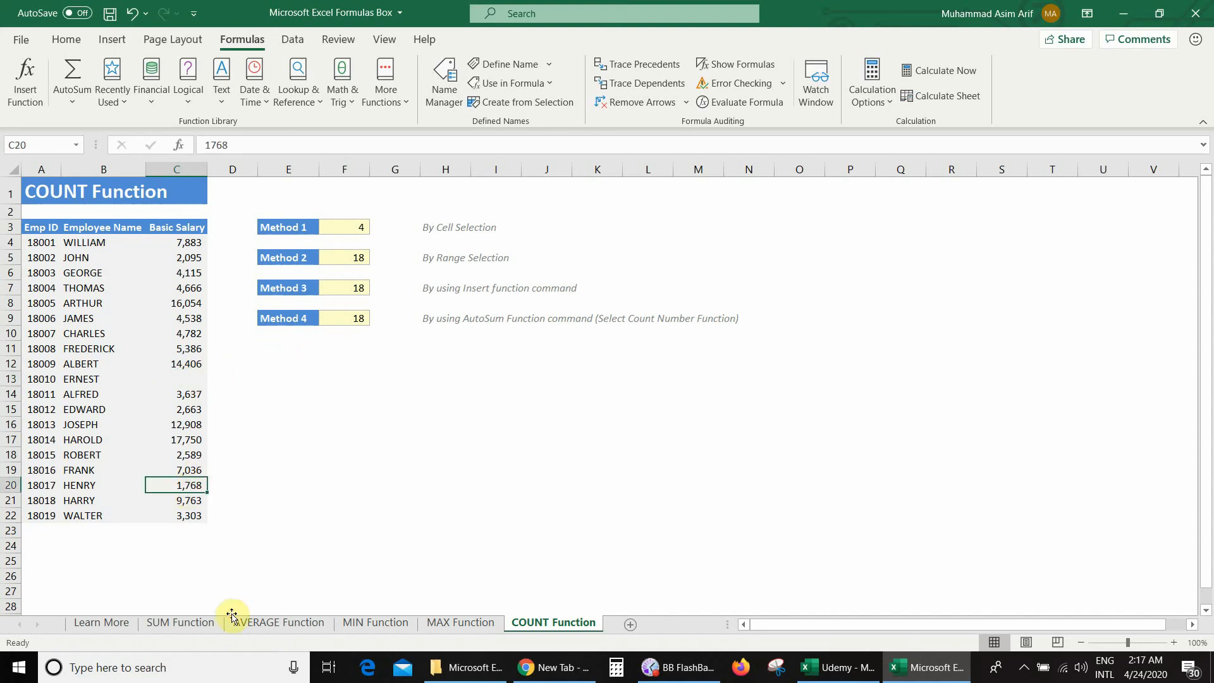
pyautogui.press('Delete')
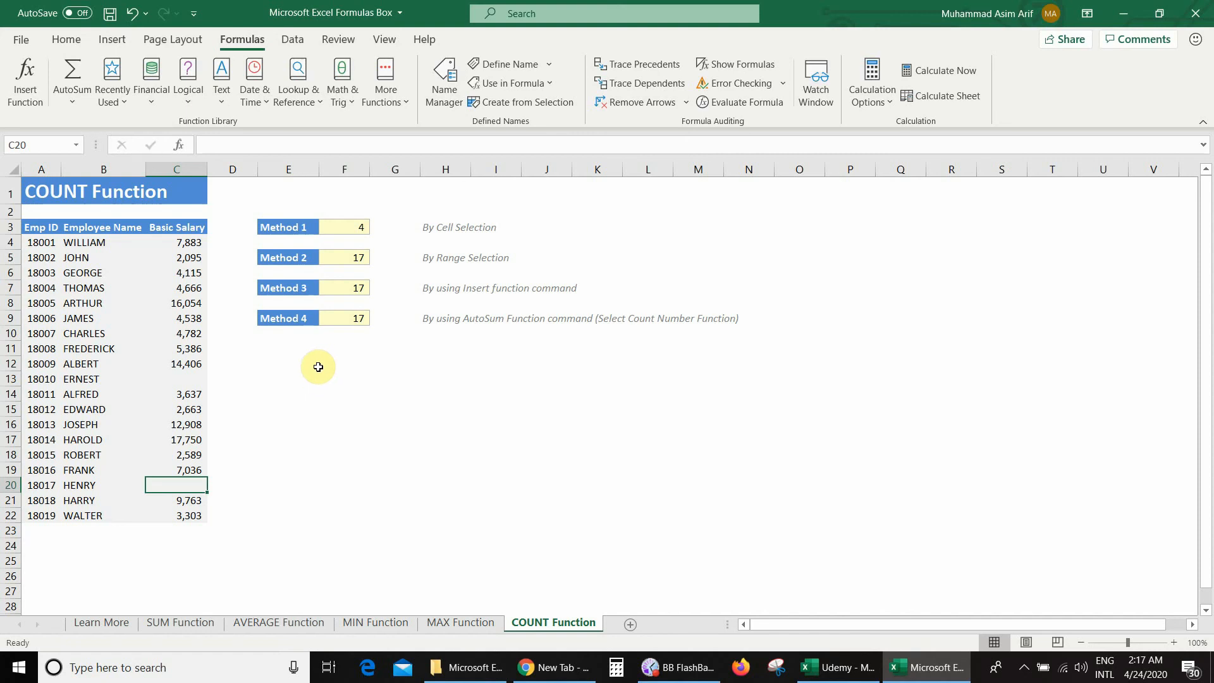
pyautogui.click(343, 321)
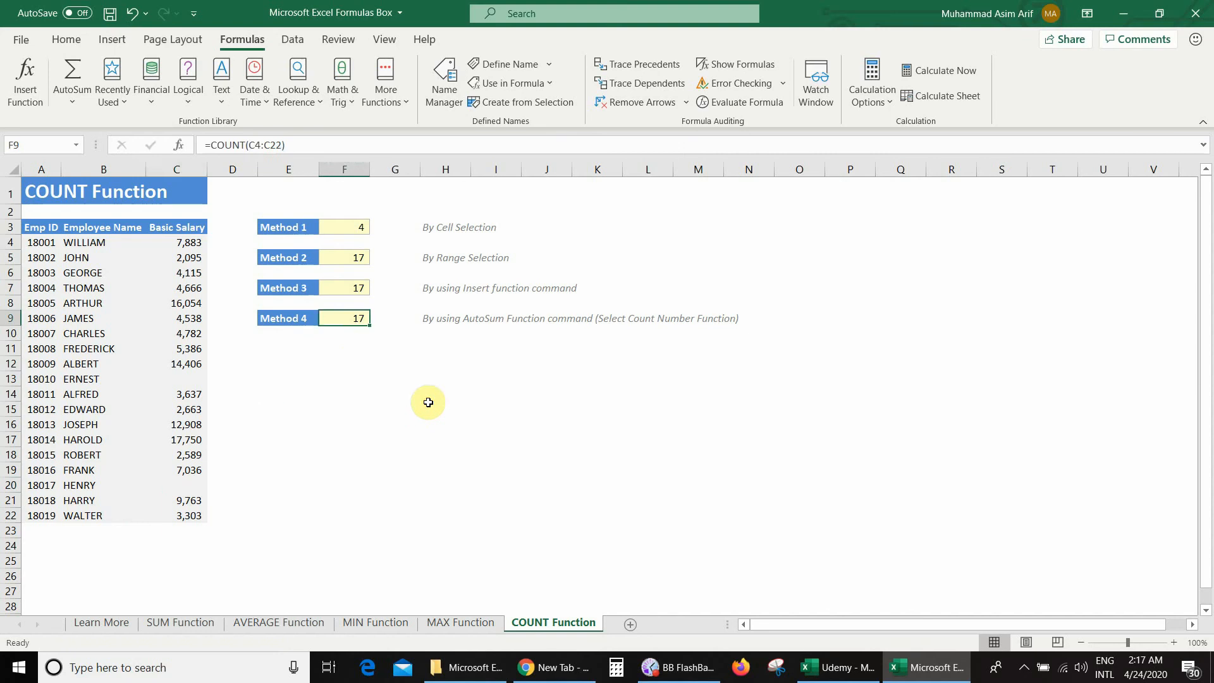